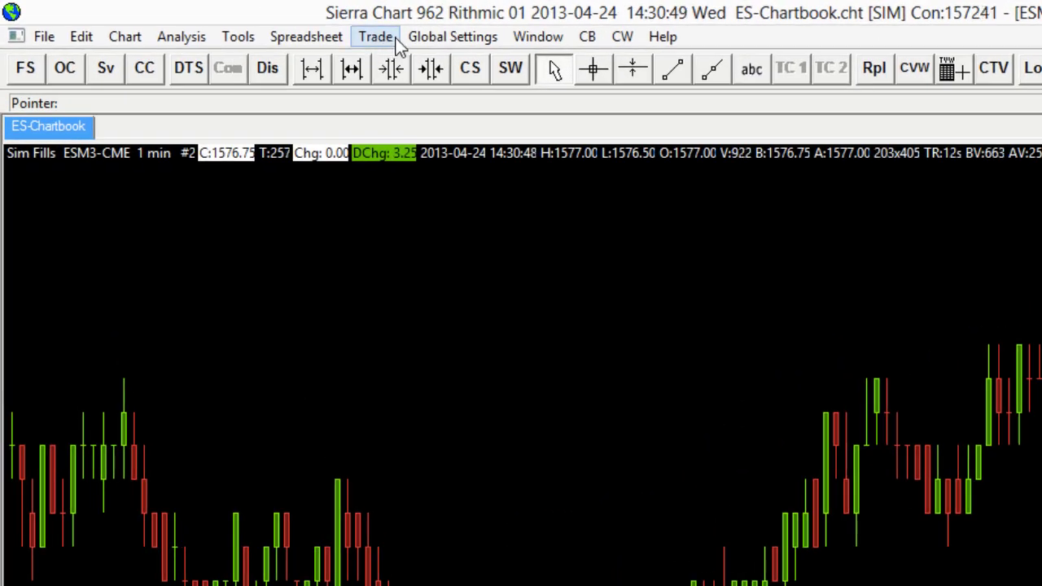
Turn on Chart Trade Mode and buy 1 contract at market from the ESM3-CME chart
left_click(376, 37)
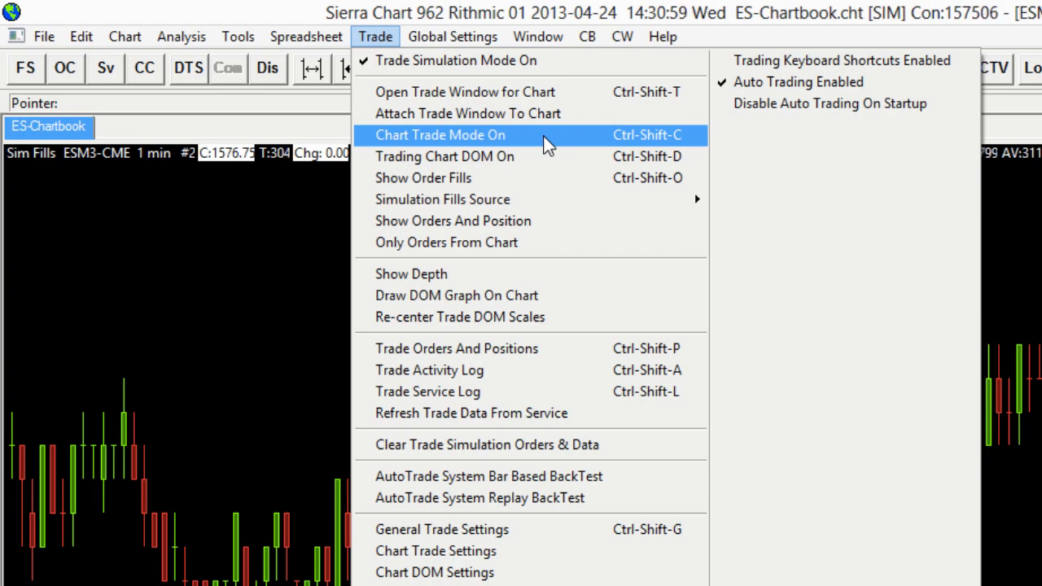
left_click(543, 135)
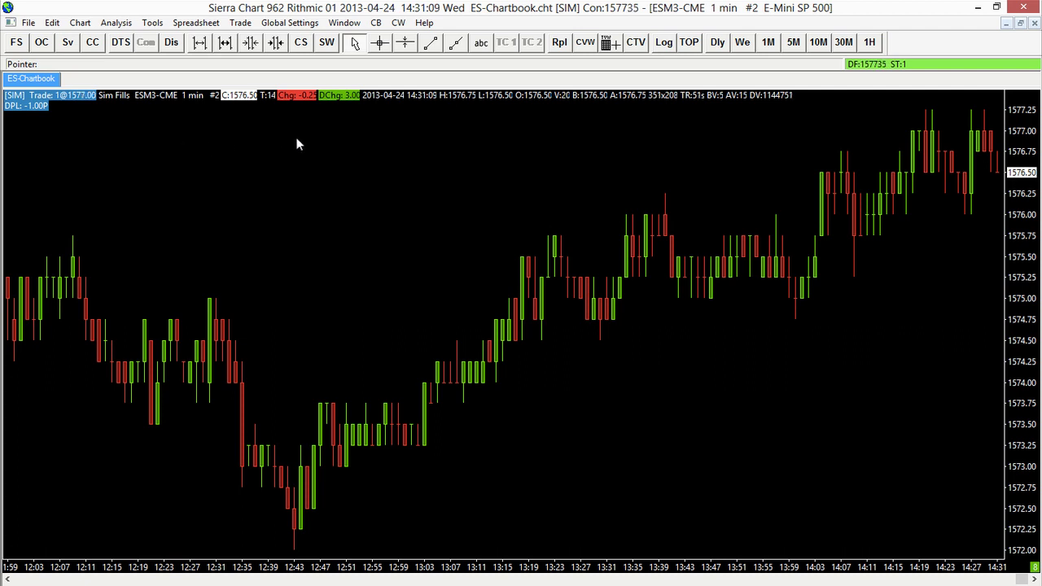
right_click(360, 149)
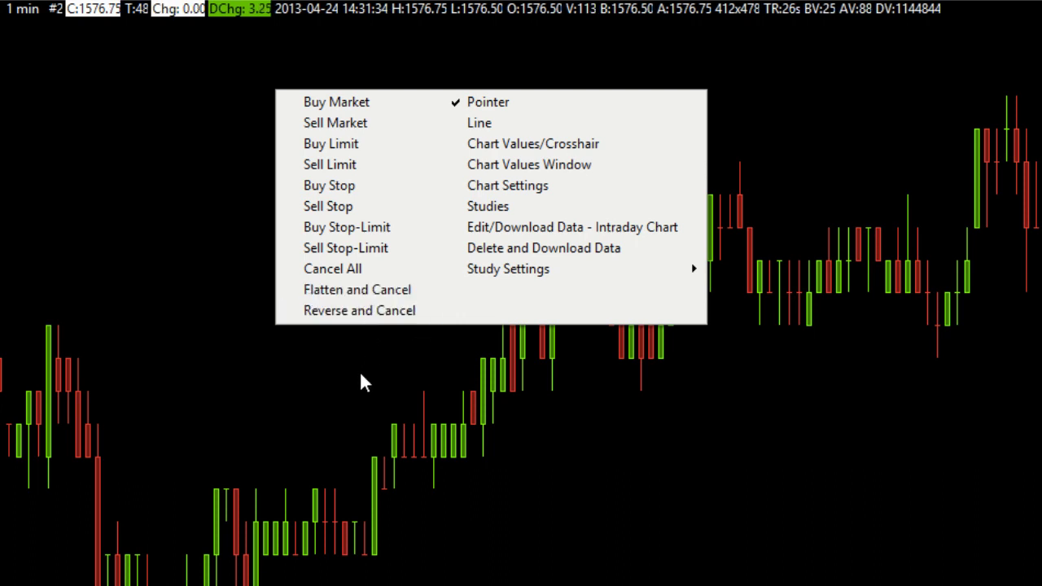
left_click(285, 375)
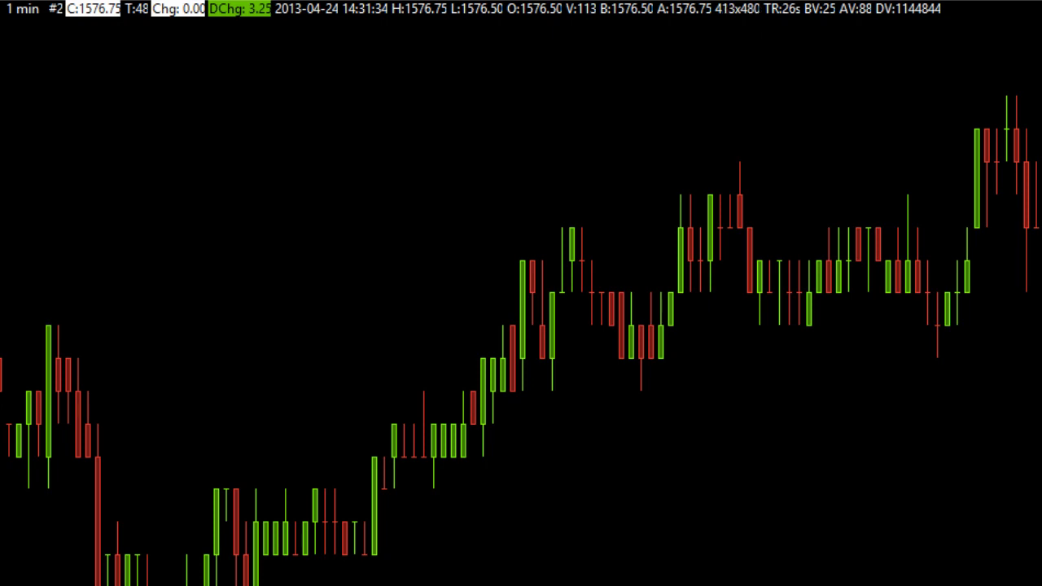
right_click(343, 111)
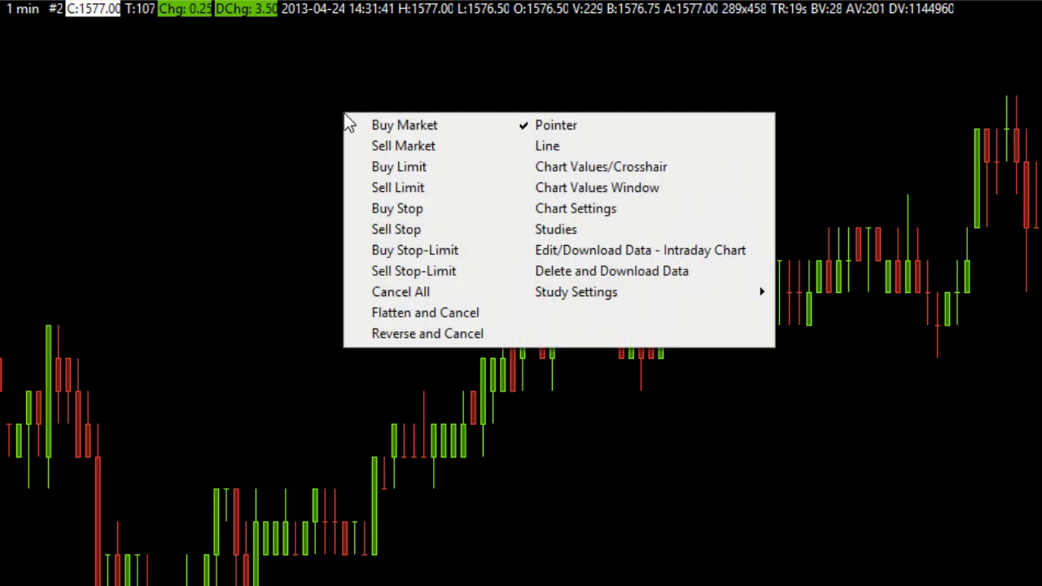
left_click(457, 125)
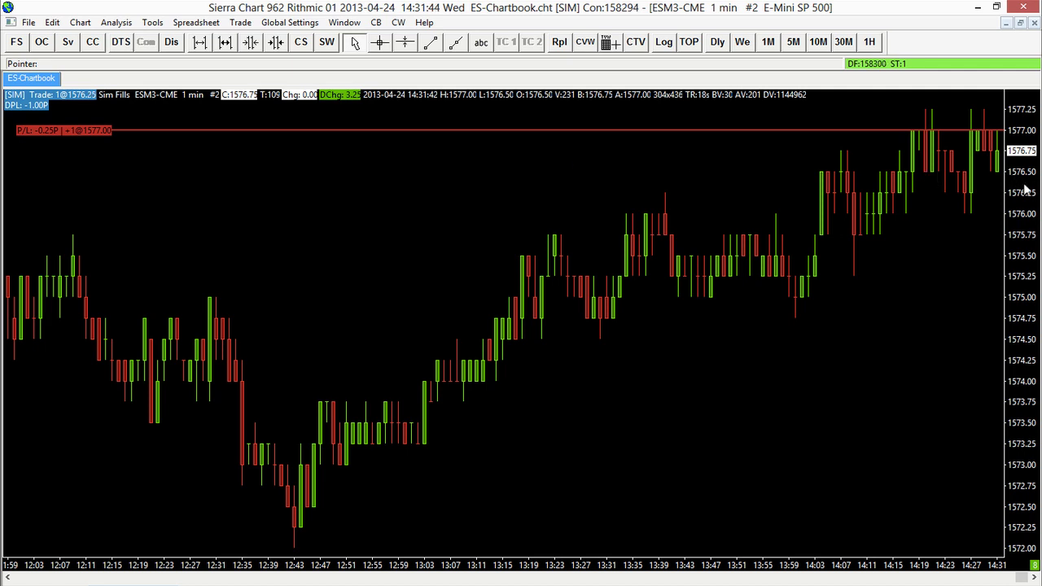
Place a sell limit order above the position at 1579.00 and move it to 1578.75
left_click_drag(1028, 190, 1026, 139)
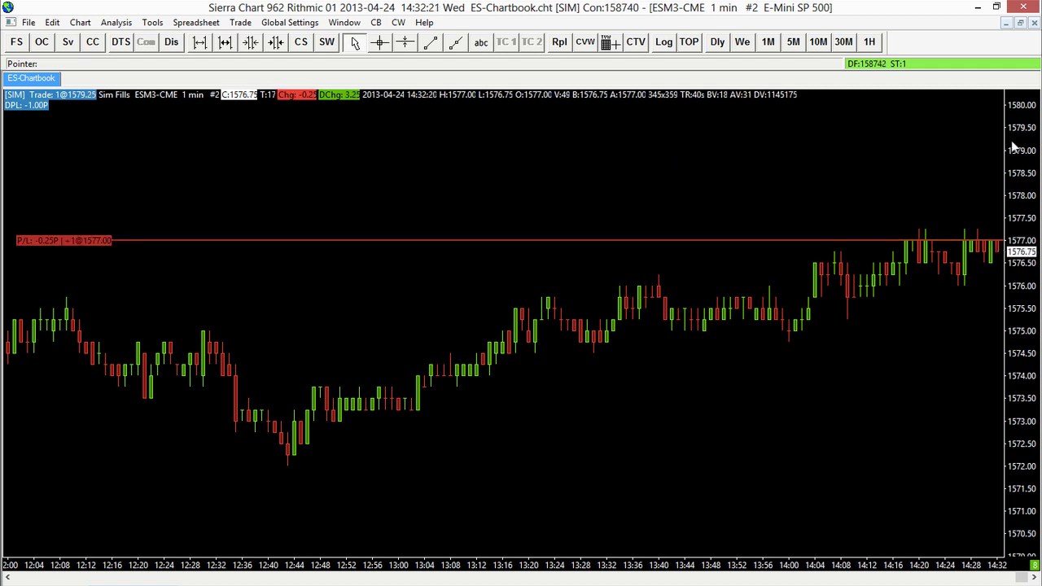
right_click(664, 151)
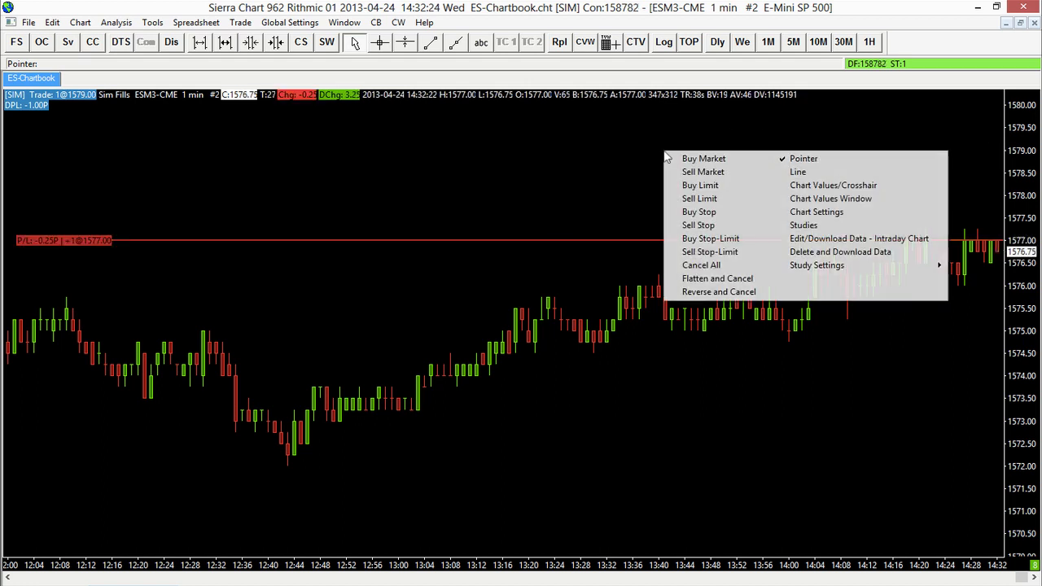
left_click(732, 205)
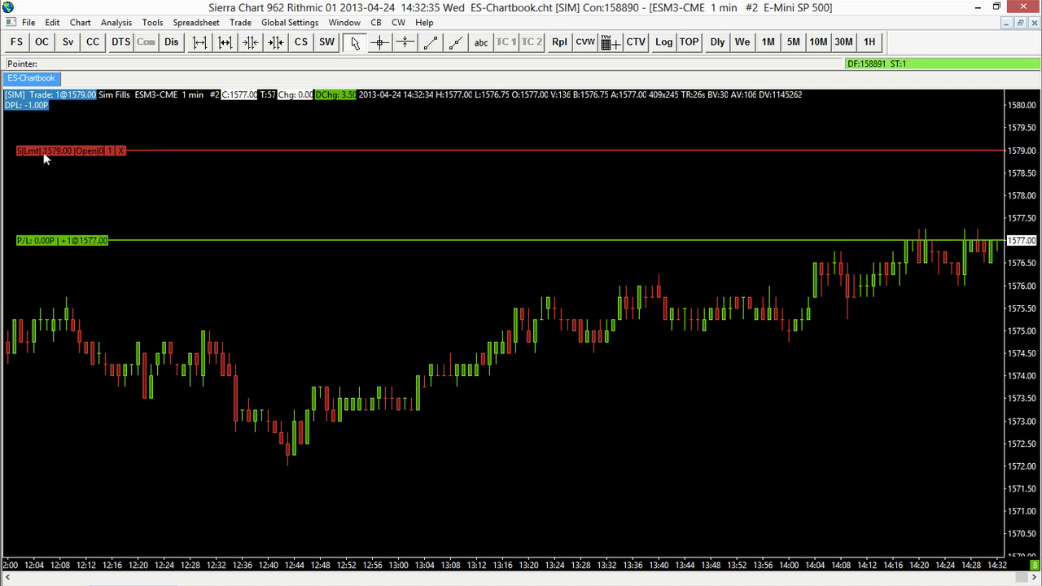
mouse_move(43, 152)
left_mouse_down()
mouse_move(47, 197)
mouse_move(51, 140)
mouse_move(52, 210)
mouse_move(54, 167)
left_mouse_up()
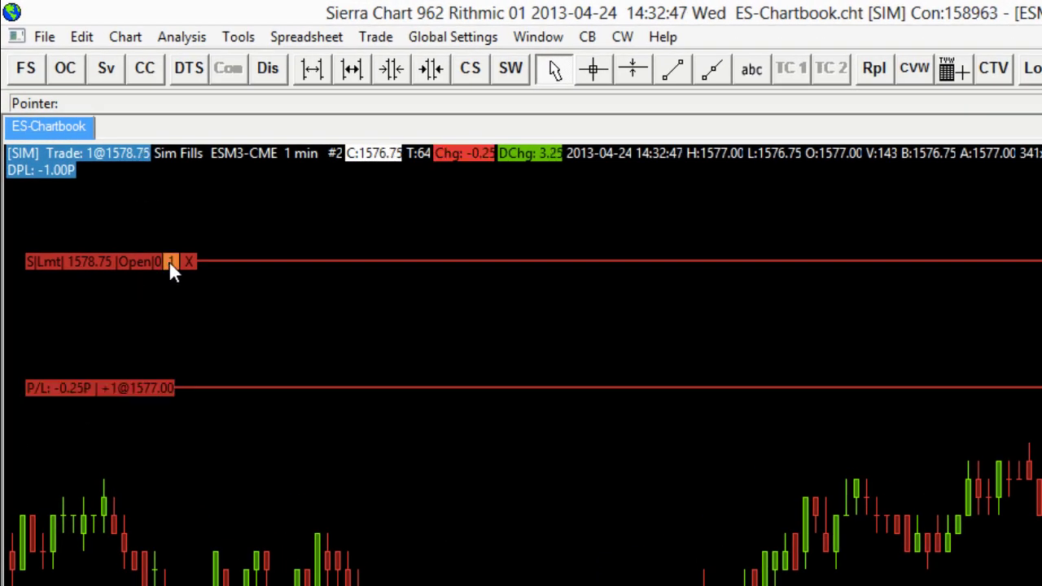
Set the sell limit order's price to 1579.00
left_click(167, 265)
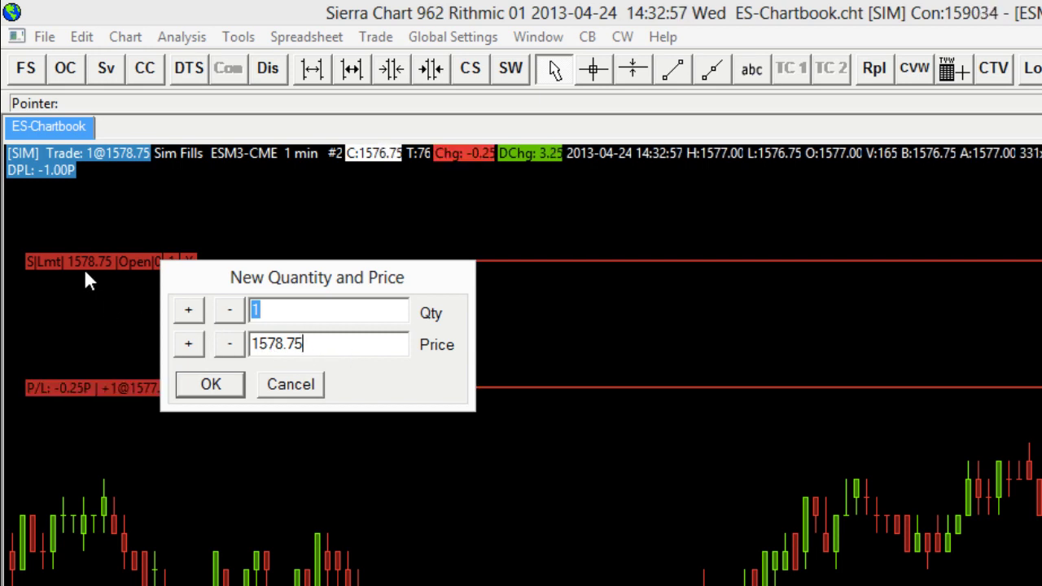
left_click(192, 346)
left_click(192, 346)
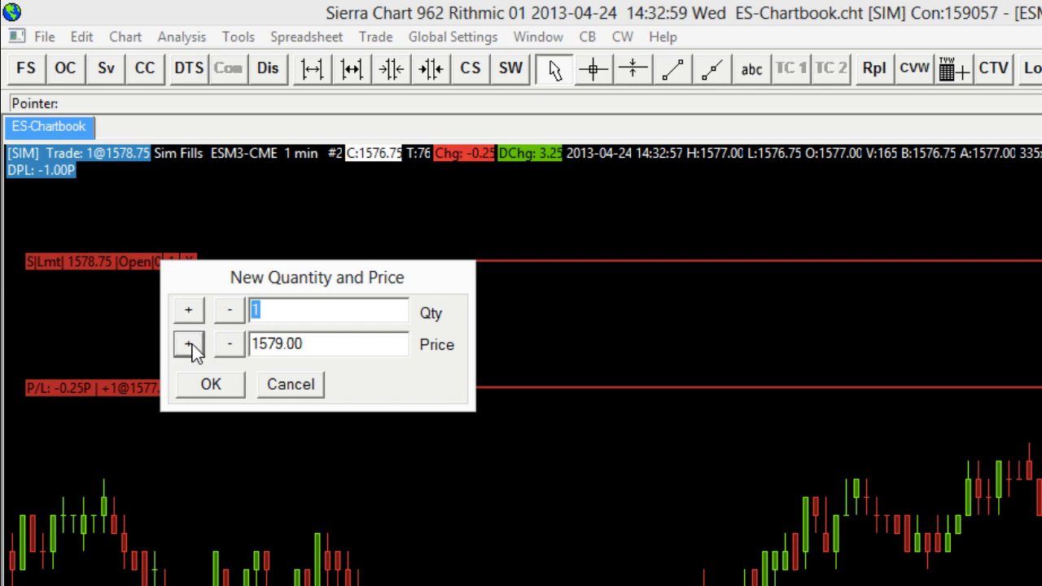
left_click(231, 346)
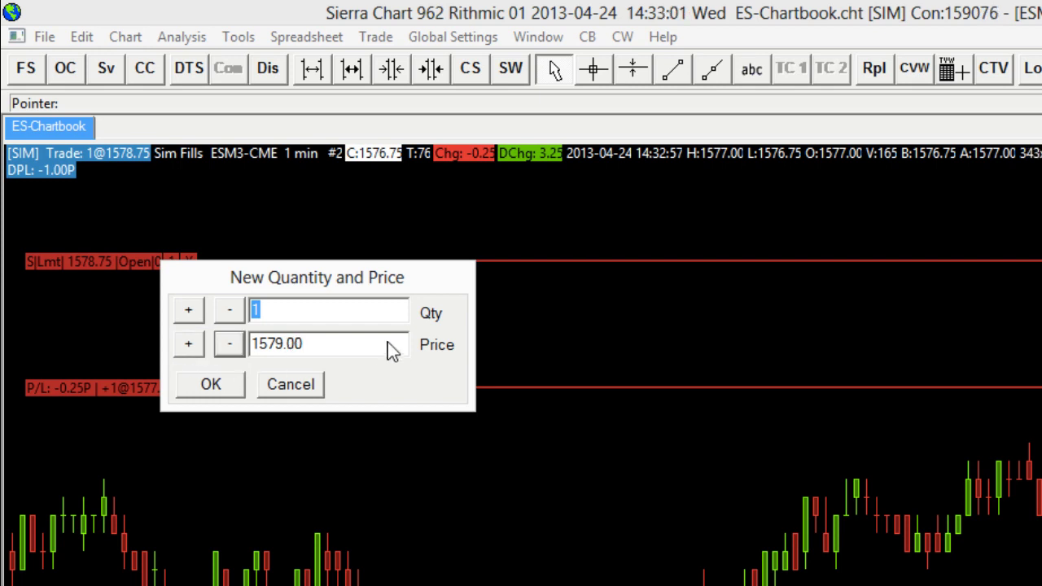
left_click(211, 386)
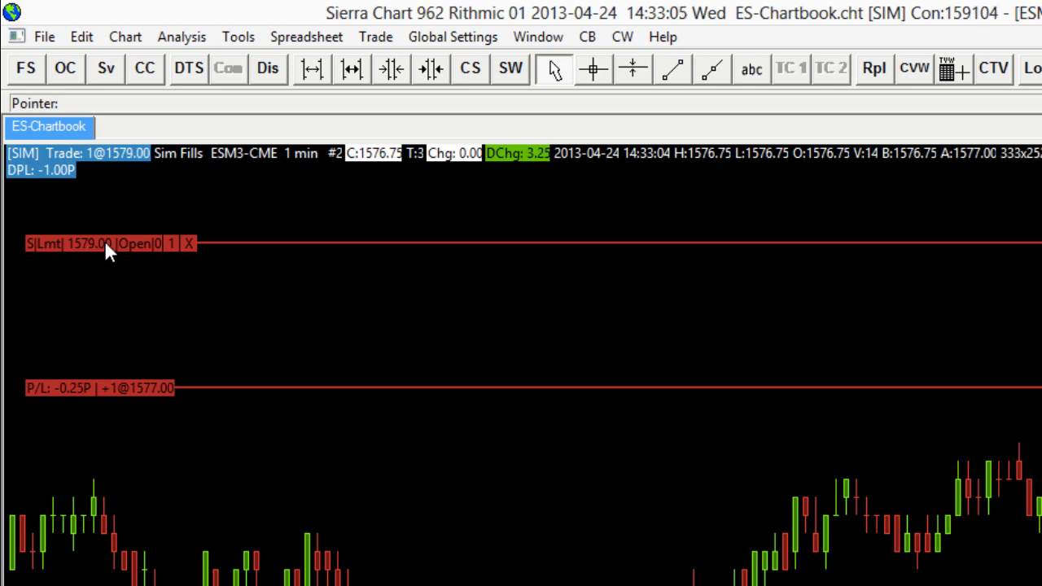
Set the sell limit order's quantity to 2 contracts
left_click(169, 243)
left_click(300, 298)
left_click(190, 286)
left_click(191, 287)
left_click(191, 287)
left_click(190, 287)
left_click(232, 288)
left_click(232, 288)
left_click(232, 289)
left_click(232, 289)
left_click(191, 287)
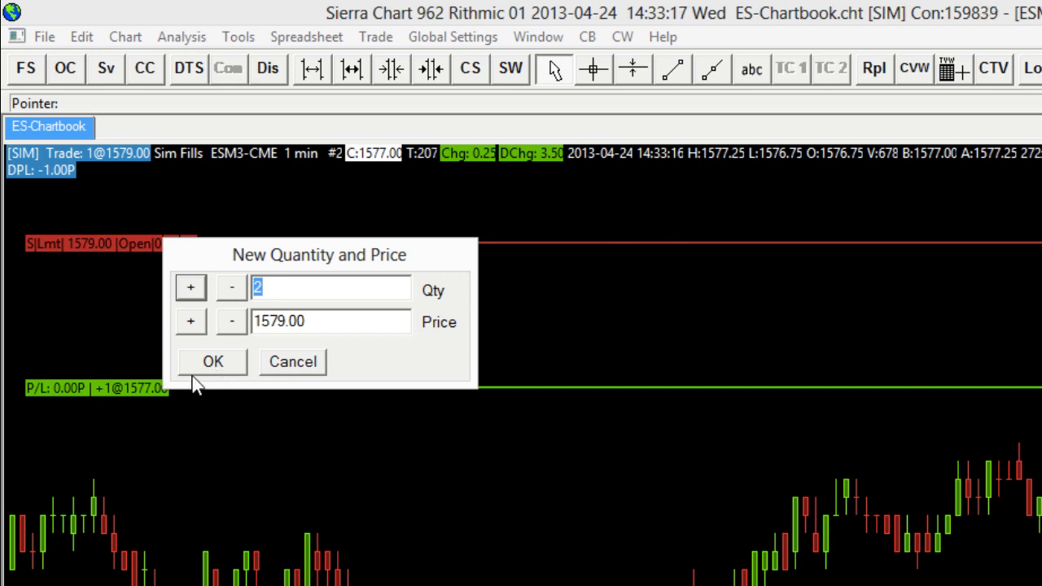
left_click(232, 371)
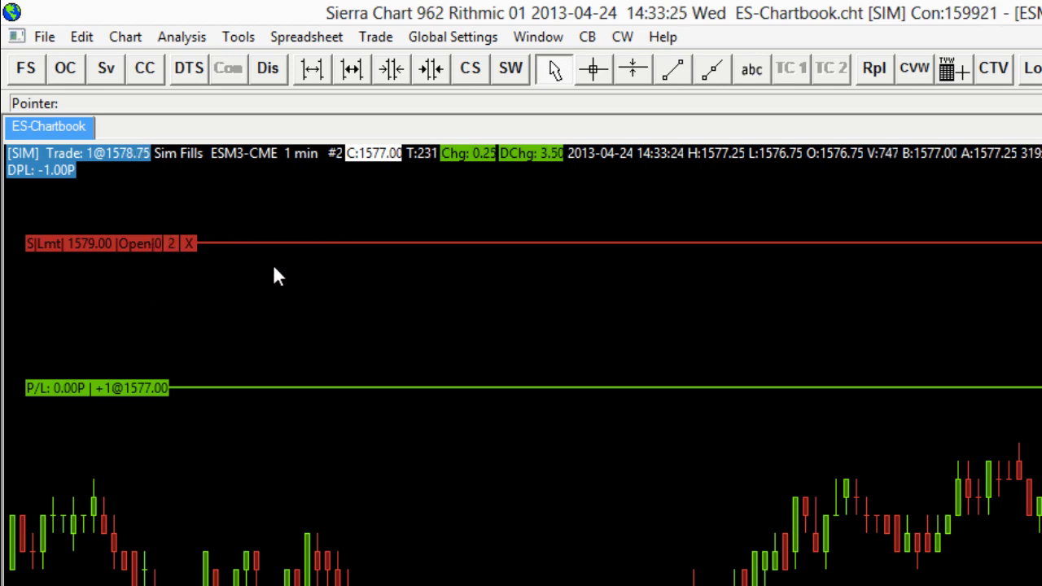
Cancel the two-contract sell limit order and place a new one-contract sell limit at 1579.00
left_click(190, 244)
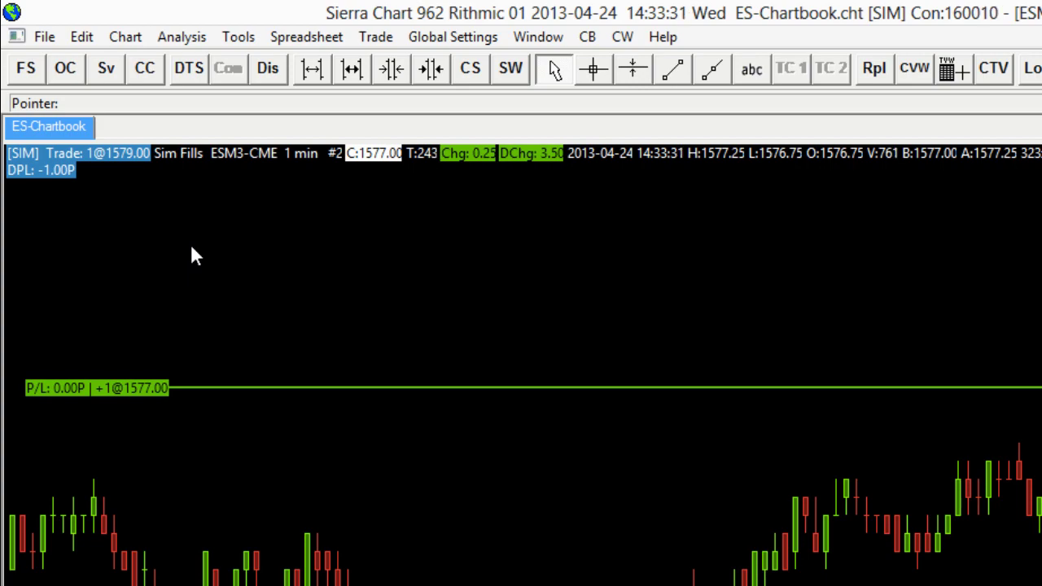
right_click(195, 254)
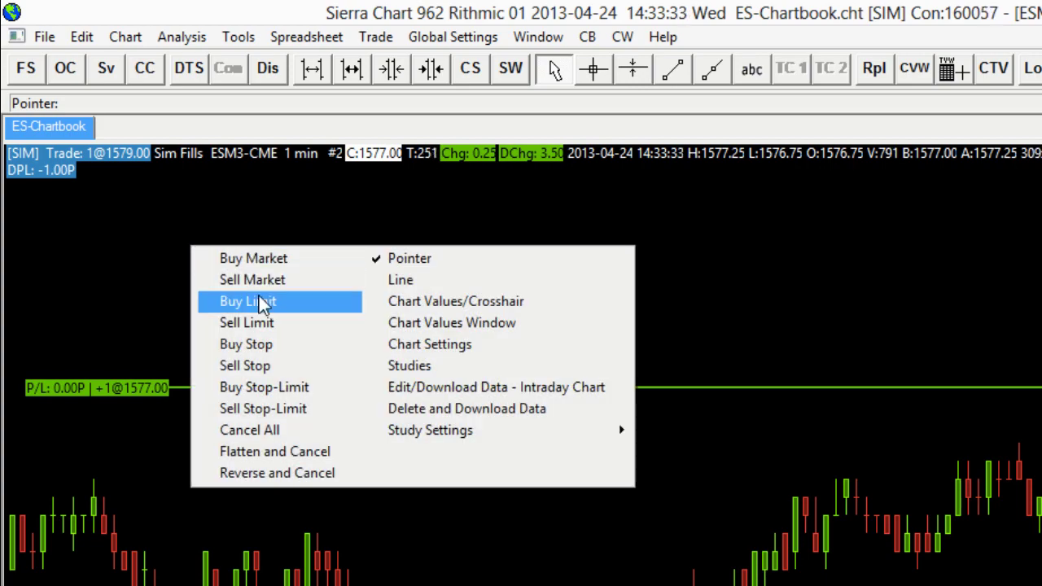
left_click(295, 329)
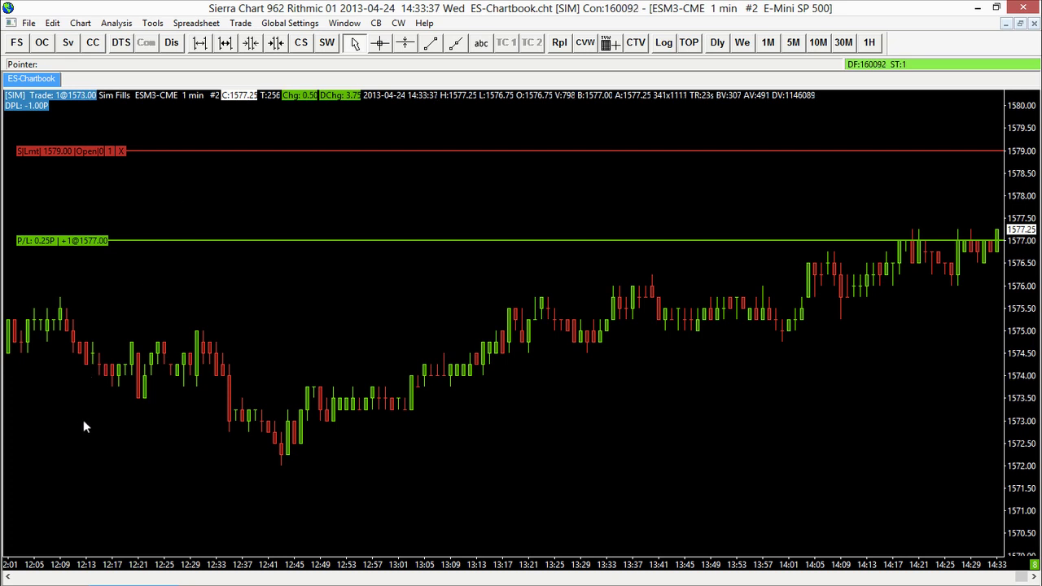
Place a sell stop order below the position at 1573.25 and move it to 1574.75
right_click(98, 407)
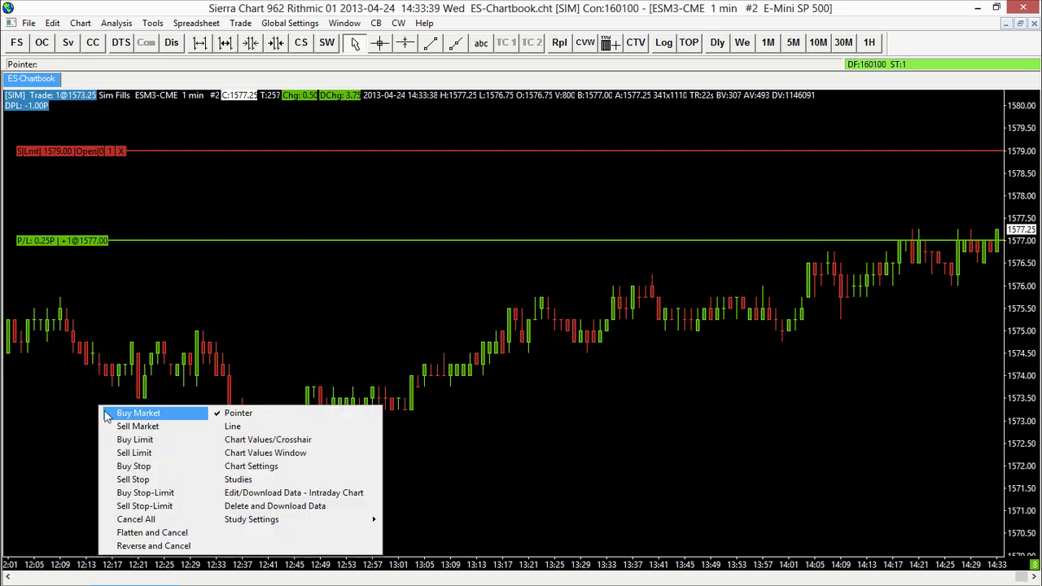
left_click(170, 481)
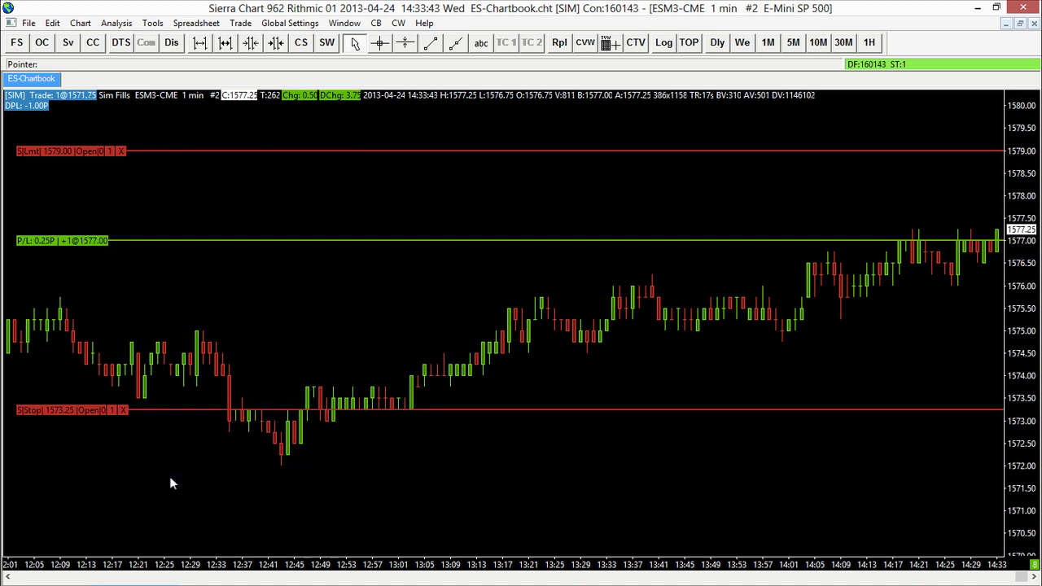
left_click_drag(66, 412, 70, 375)
mouse_move(75, 354)
left_mouse_down()
mouse_move(85, 324)
mouse_move(85, 349)
left_mouse_up()
left_click(110, 346)
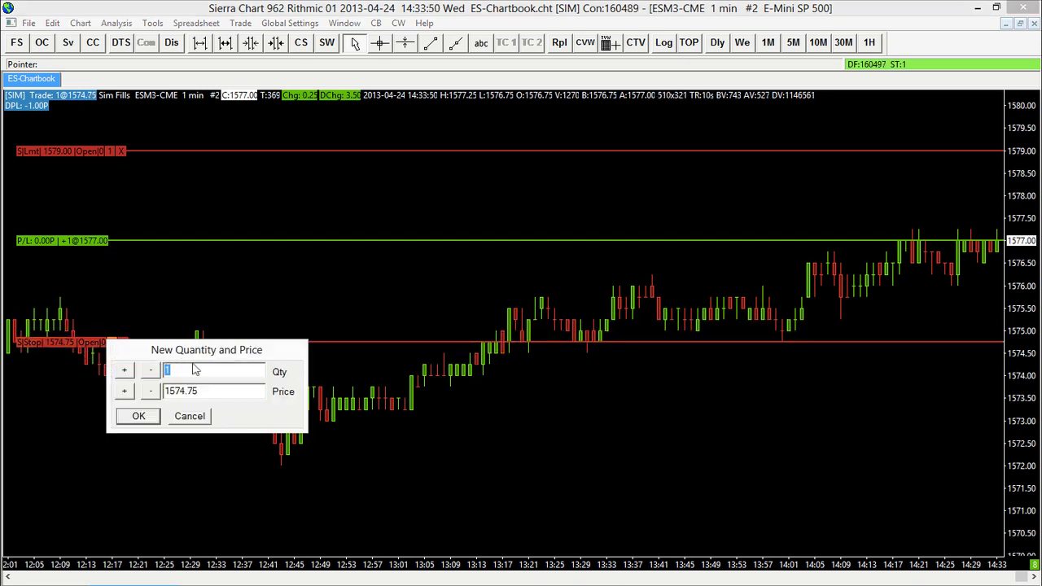
left_click(189, 416)
Cancel all open orders and place a new sell limit order at 1578.75
right_click(236, 168)
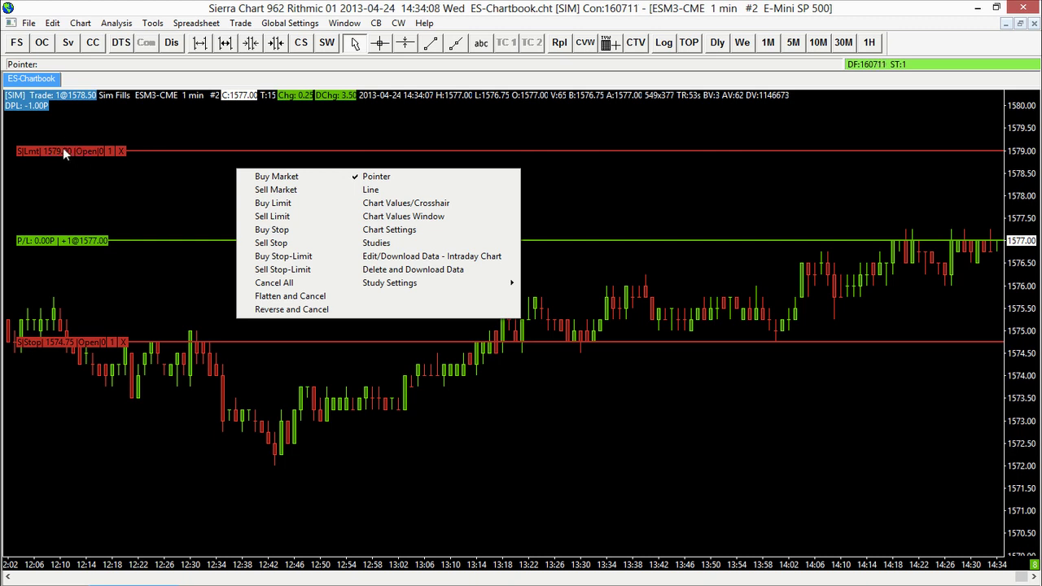
left_click(315, 285)
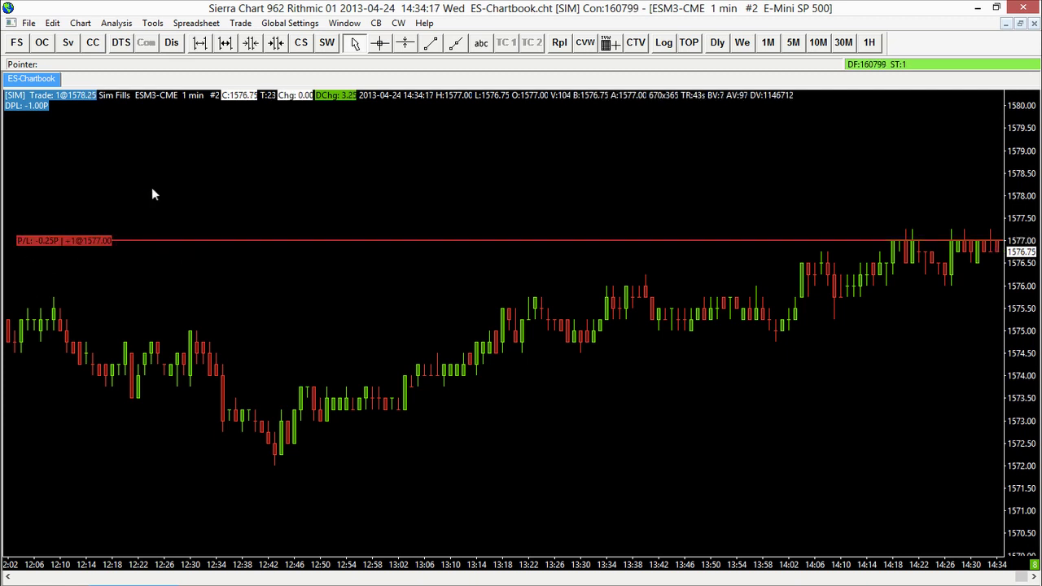
right_click(163, 164)
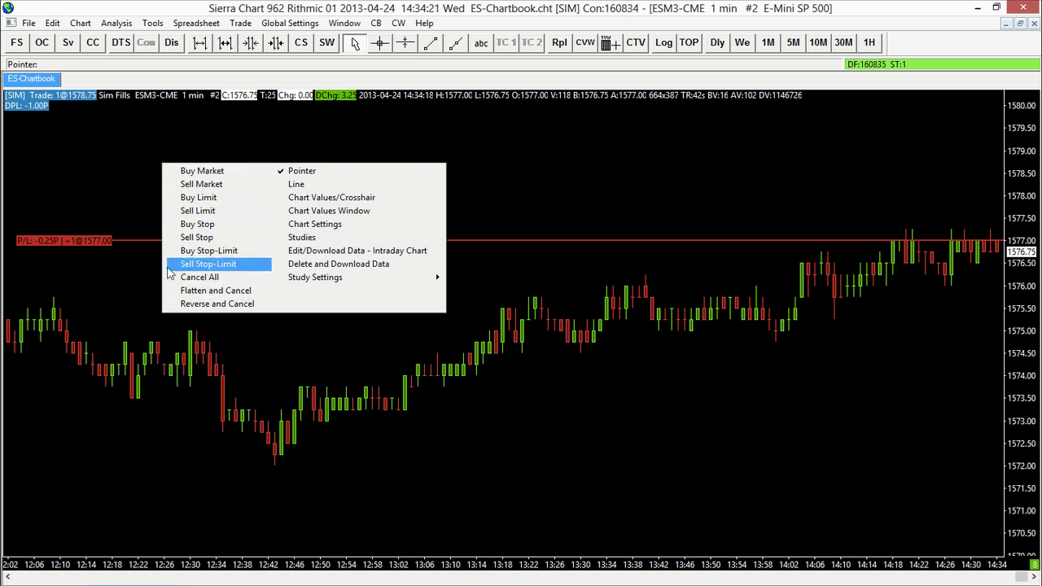
left_click(68, 148)
right_click(125, 162)
left_click(193, 212)
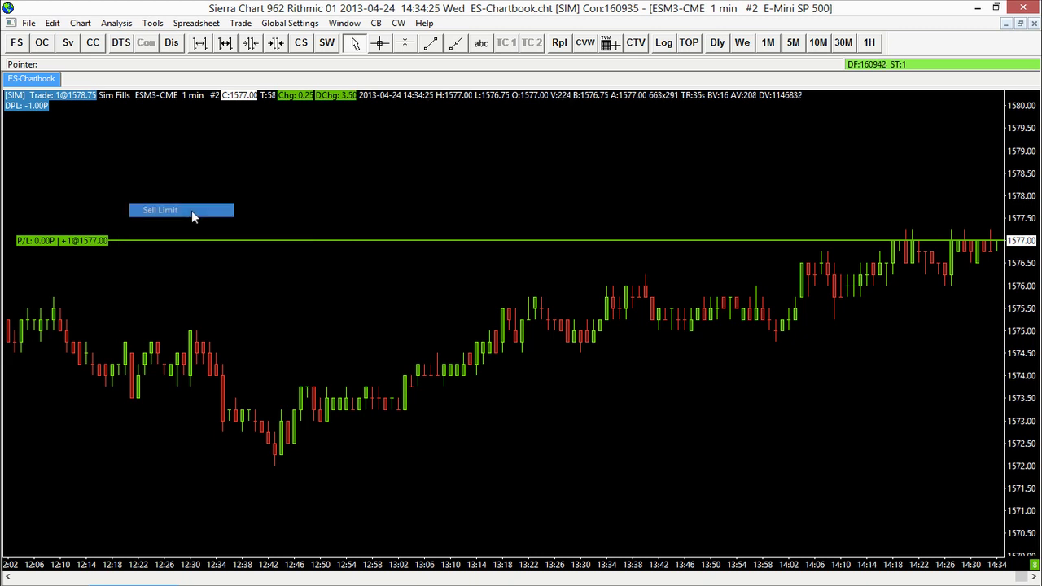
Place a sell stop order at 1573.25 and move it to 1575.25
right_click(84, 413)
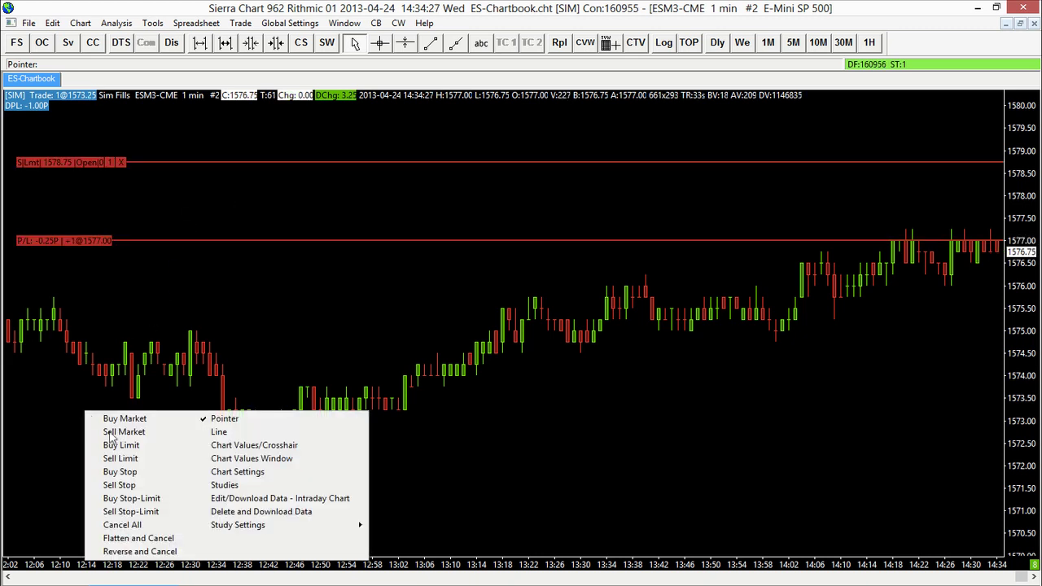
left_click(140, 485)
left_click_drag(77, 413, 77, 321)
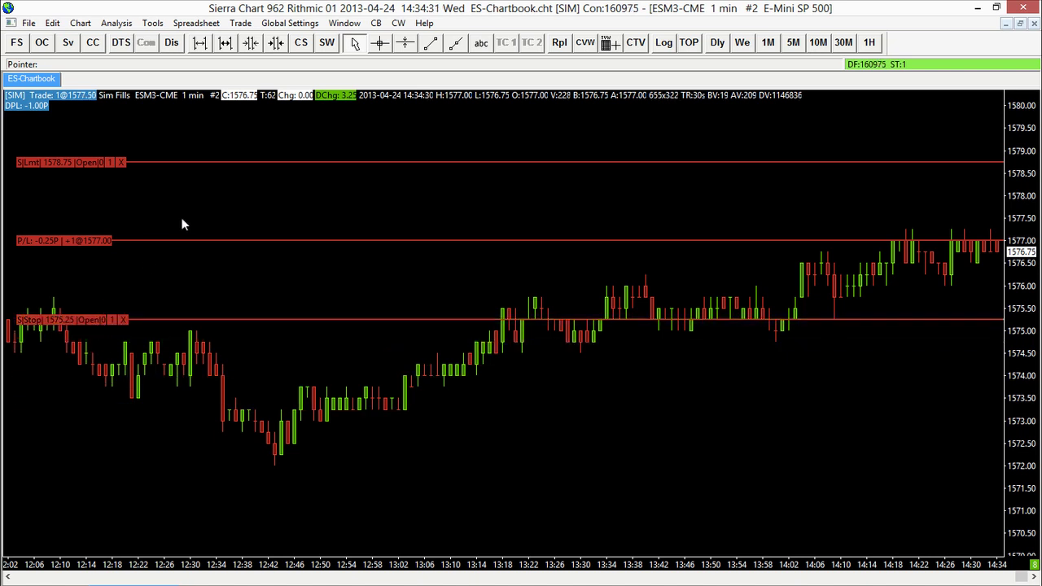
Flatten the long position and cancel its working limit and stop orders together
right_click(219, 180)
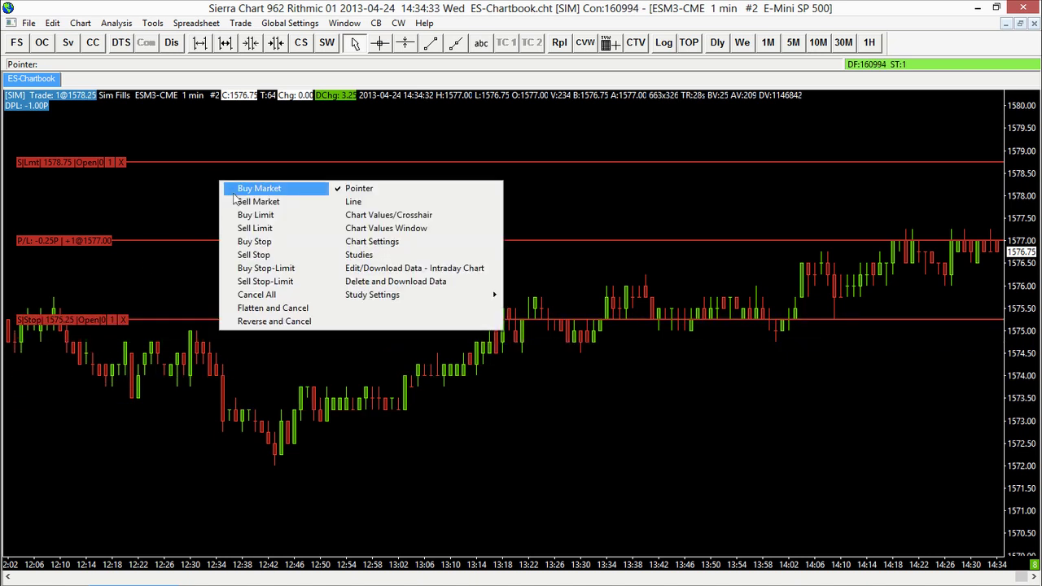
left_click(300, 313)
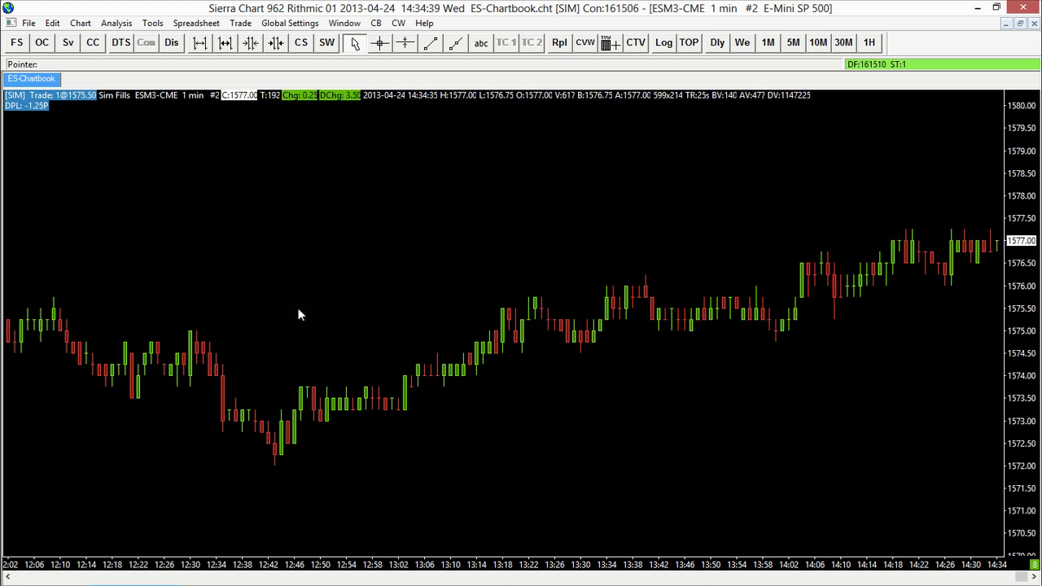
right_click(137, 152)
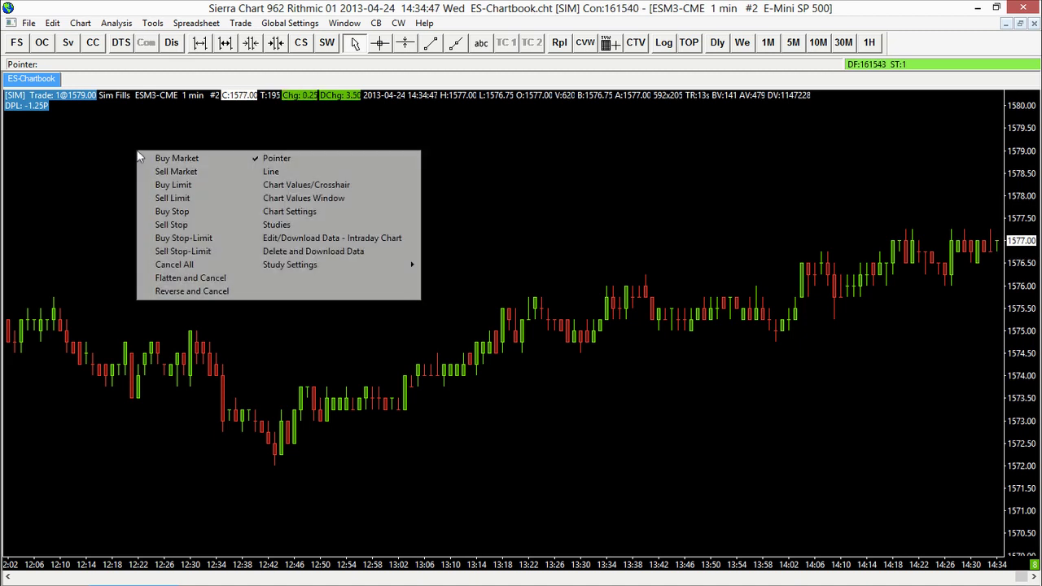
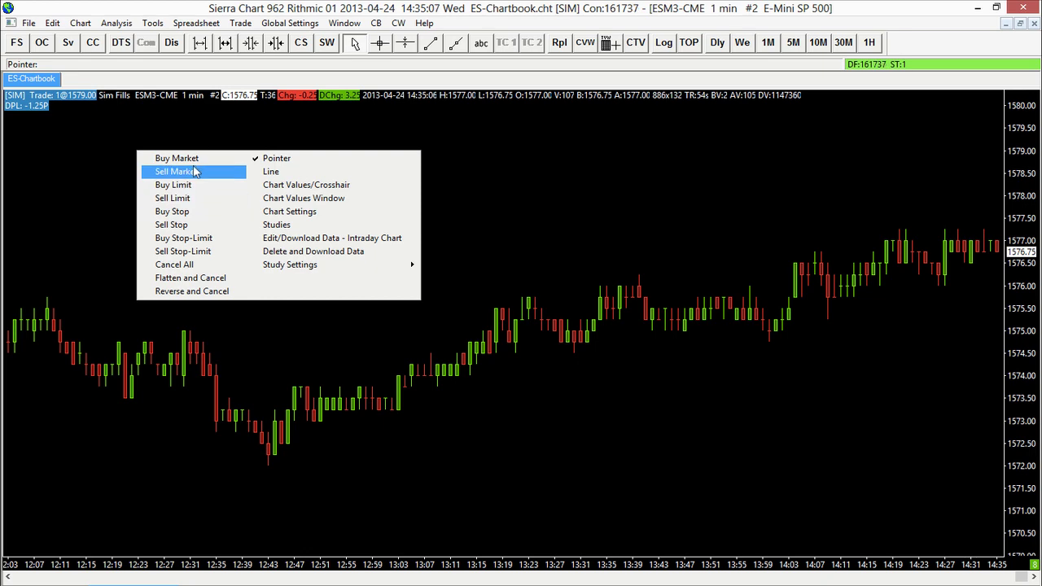
left_click(99, 242)
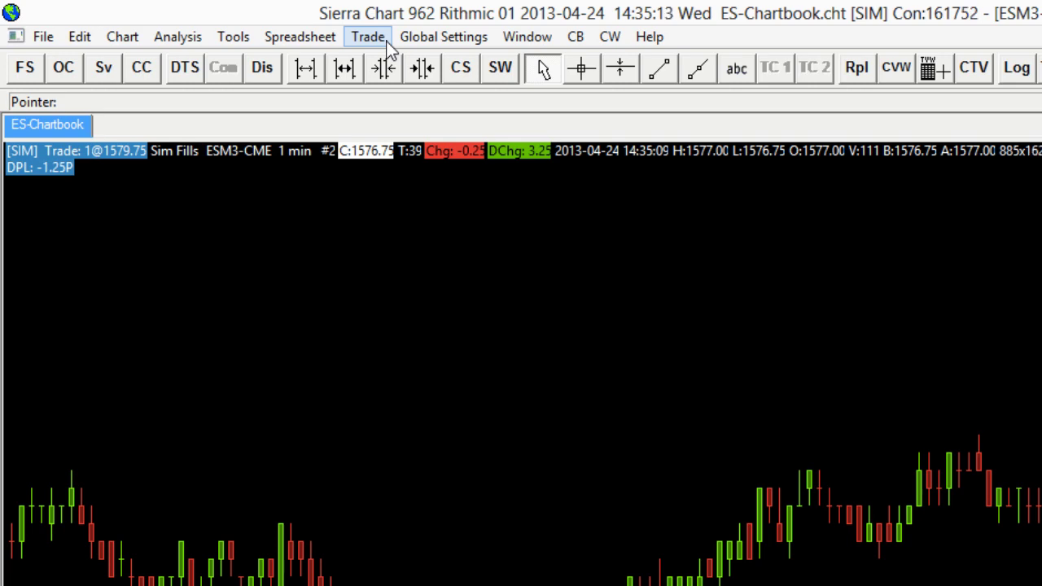
Attach the Trade Window to the ESM3-CME chart
left_click(388, 45)
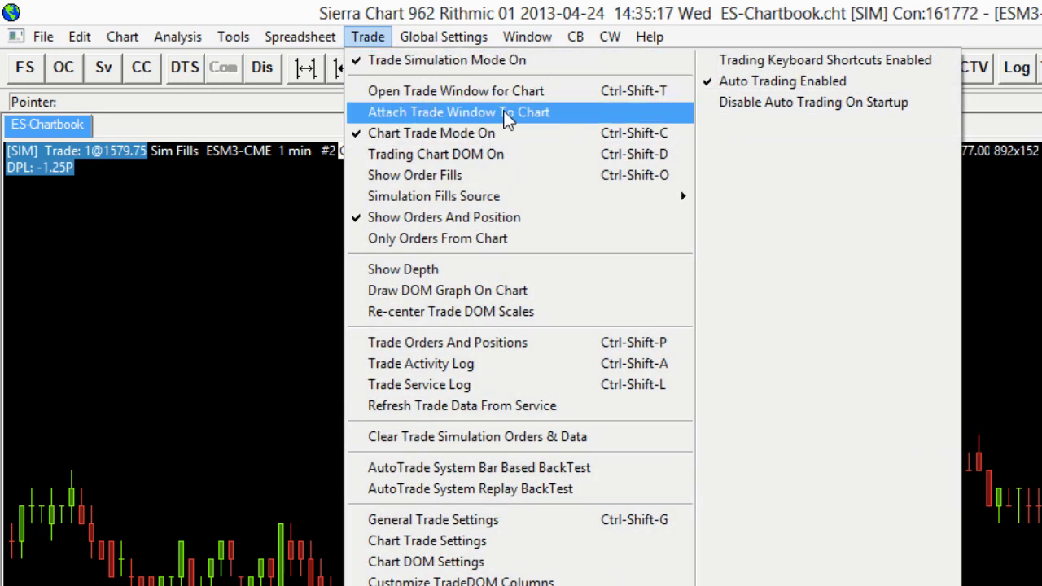
left_click(592, 114)
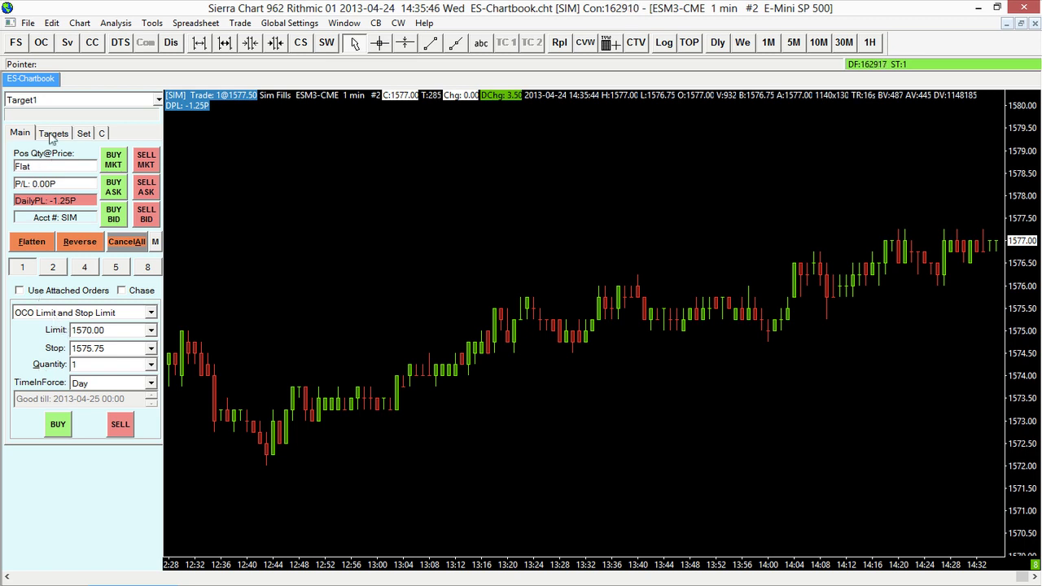
Enable Use Attached Orders, review the configured target and stop, and disable attached orders again
left_click(19, 291)
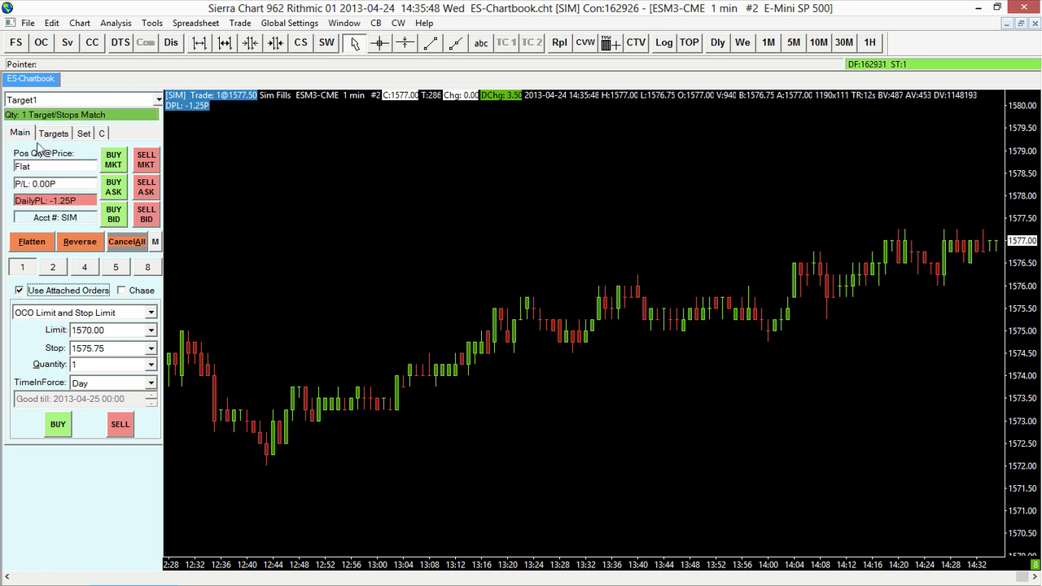
left_click(52, 134)
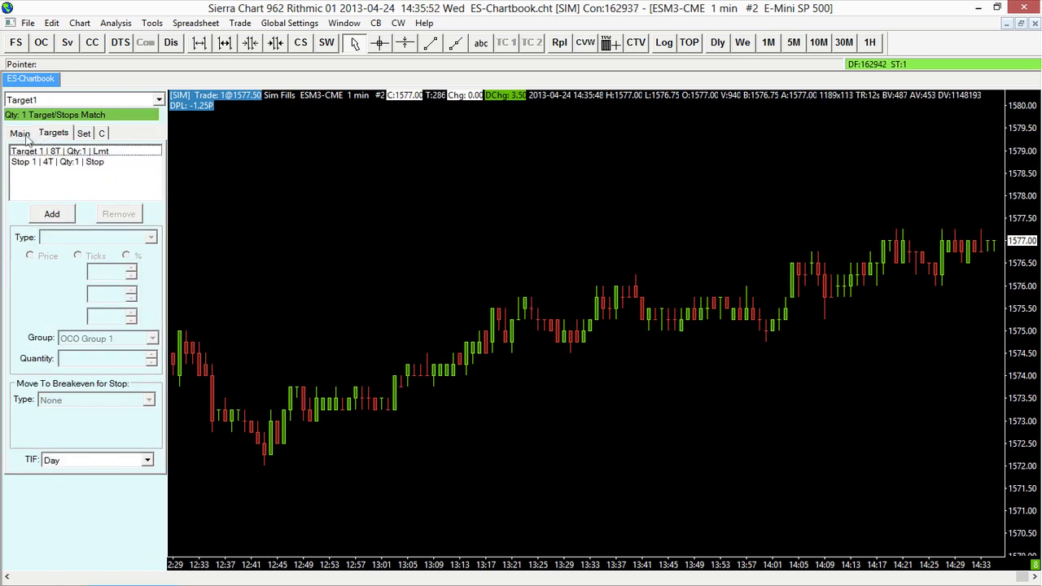
left_click(20, 135)
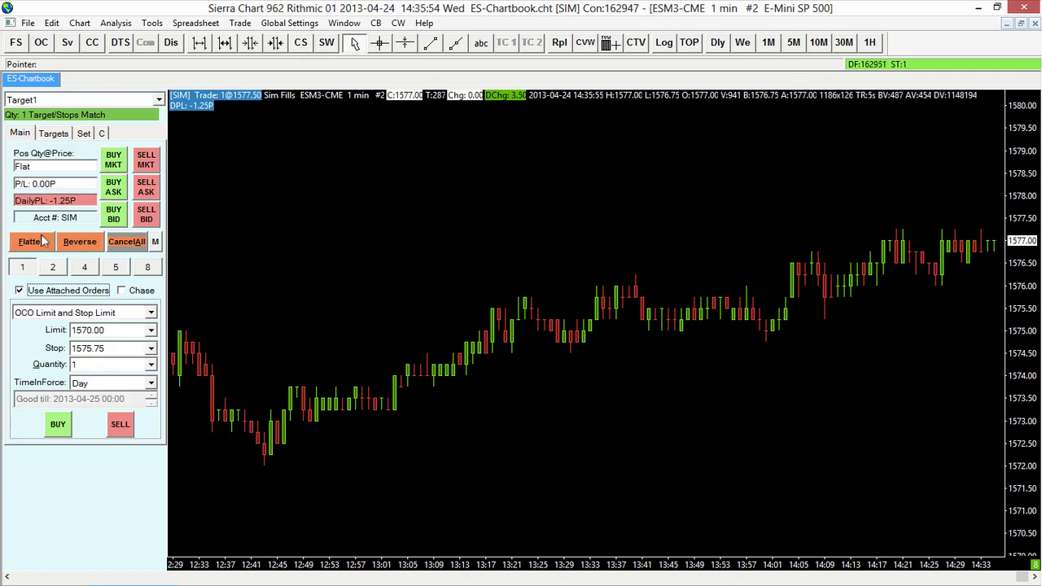
left_click(19, 291)
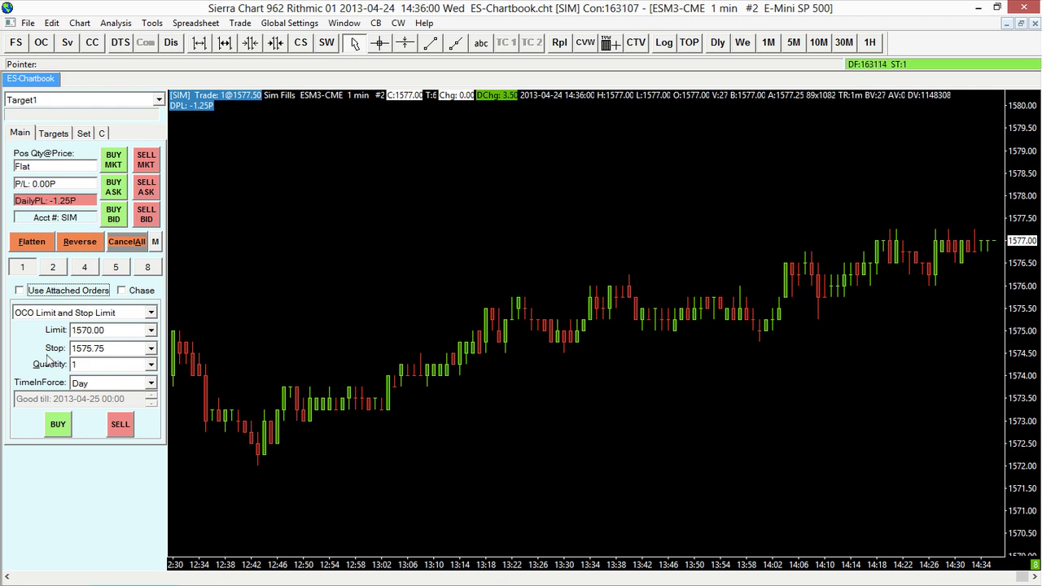
Set the Trade Window's order type to Market and check the quantity and time-in-force settings
left_click(152, 314)
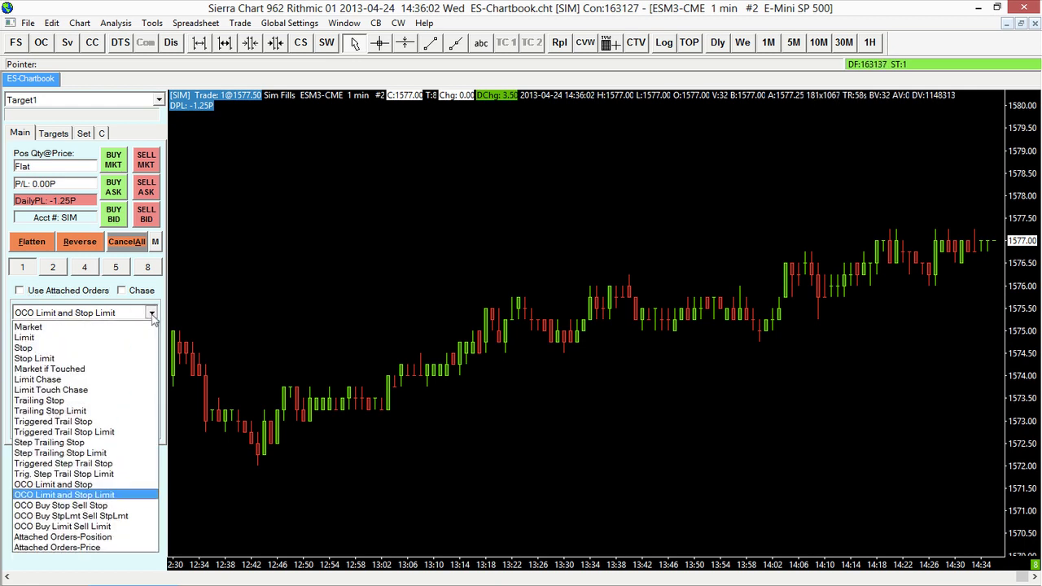
left_click(116, 327)
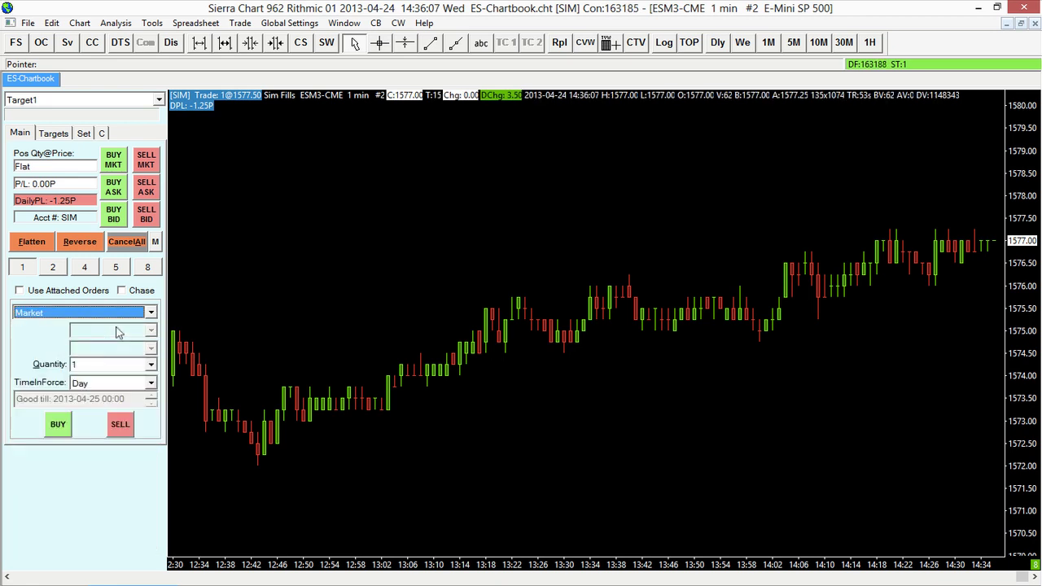
left_click(152, 368)
left_click(151, 388)
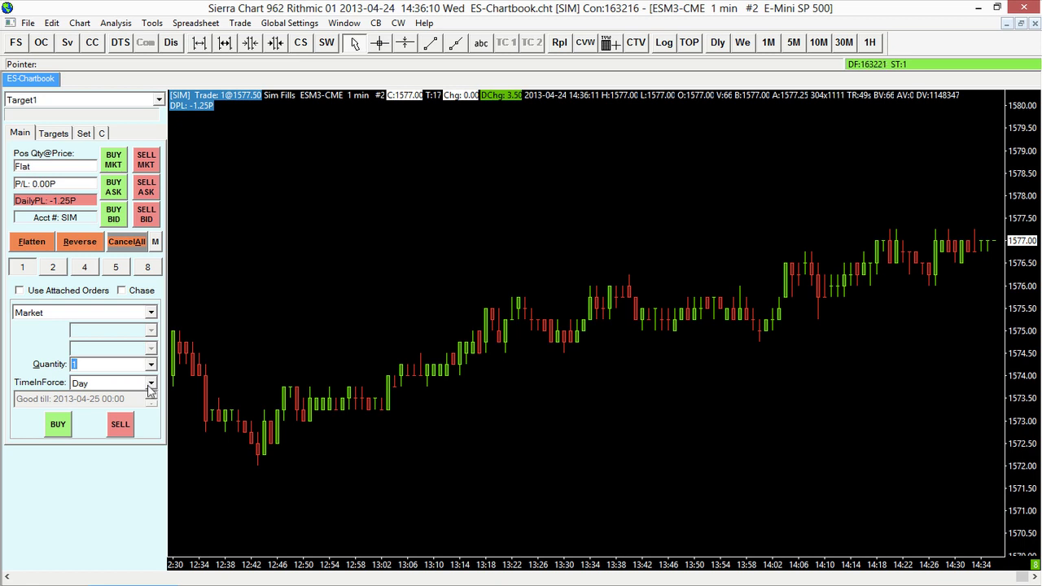
Change the order type to Limit and view the available limit prices
left_click(150, 313)
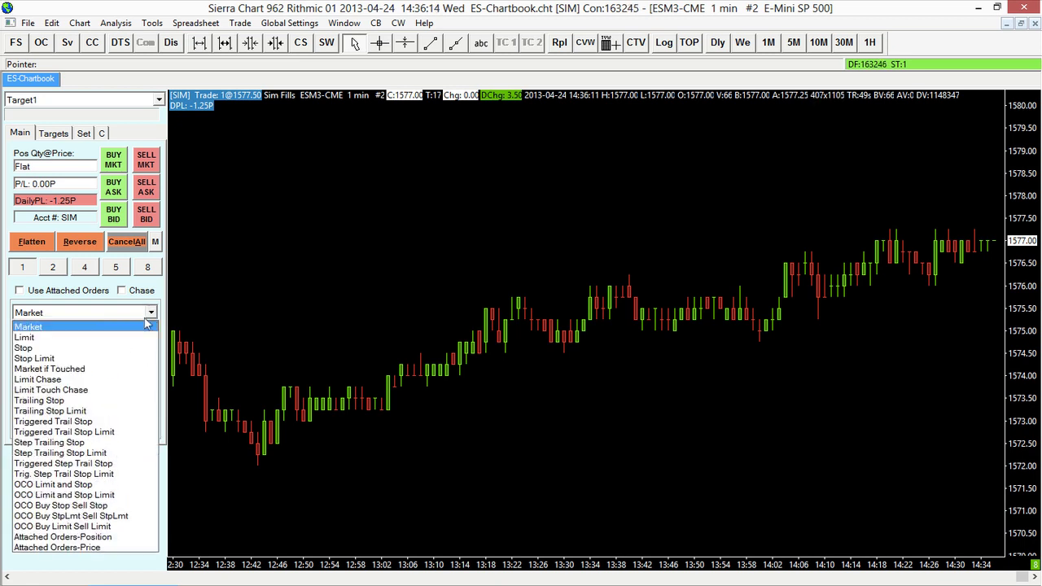
left_click(146, 336)
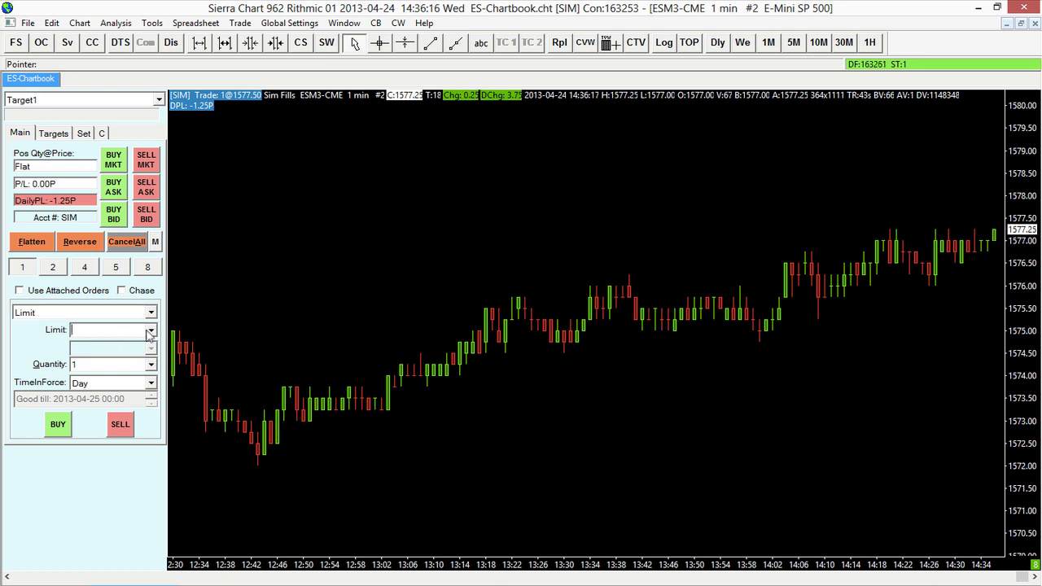
left_click(150, 332)
left_click(150, 332)
Change the order type to Stop and set the stop price to 1575.00
left_click(151, 314)
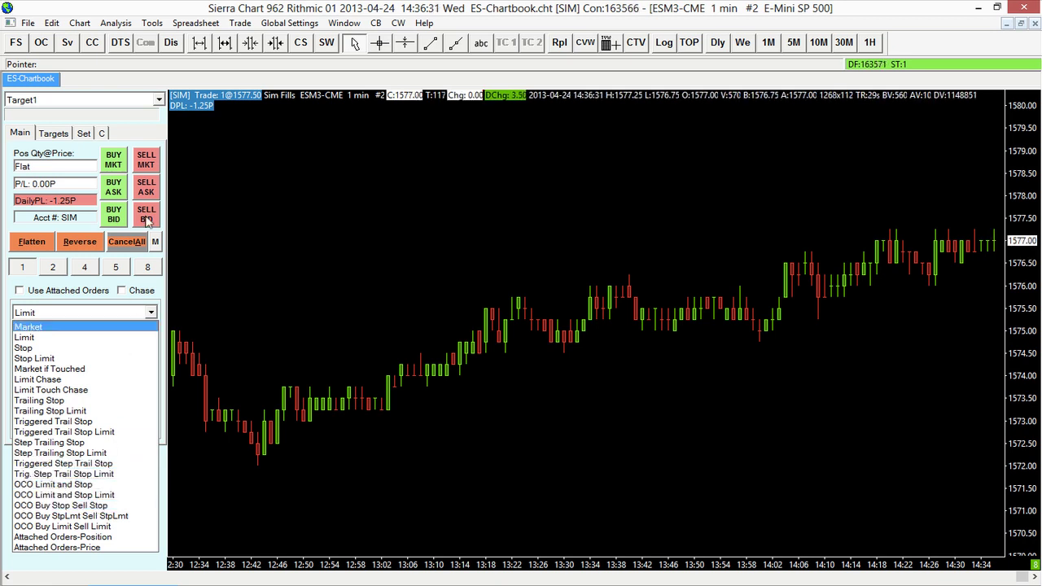
left_click(133, 349)
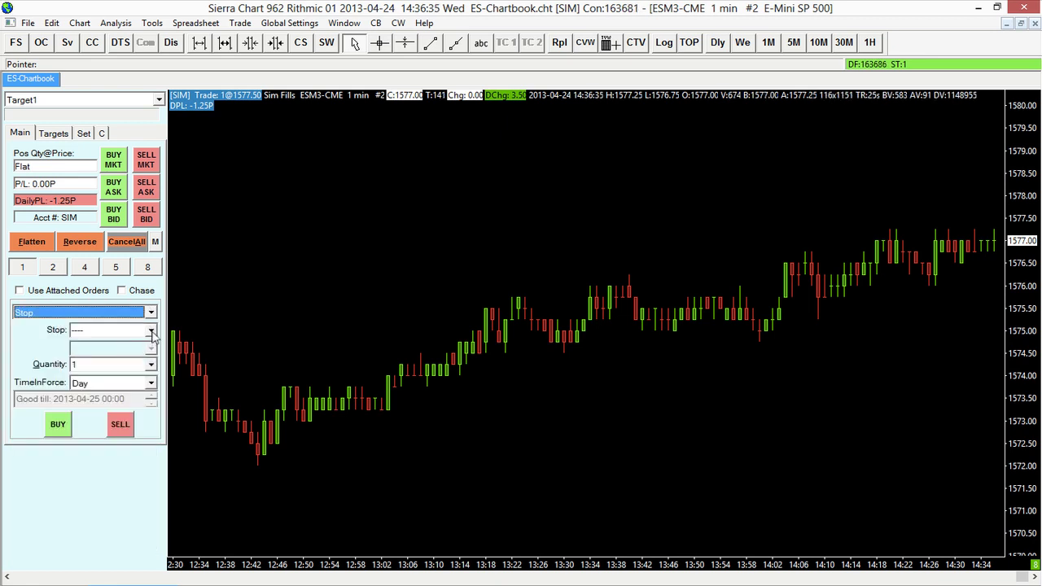
left_click(150, 330)
left_click(119, 429)
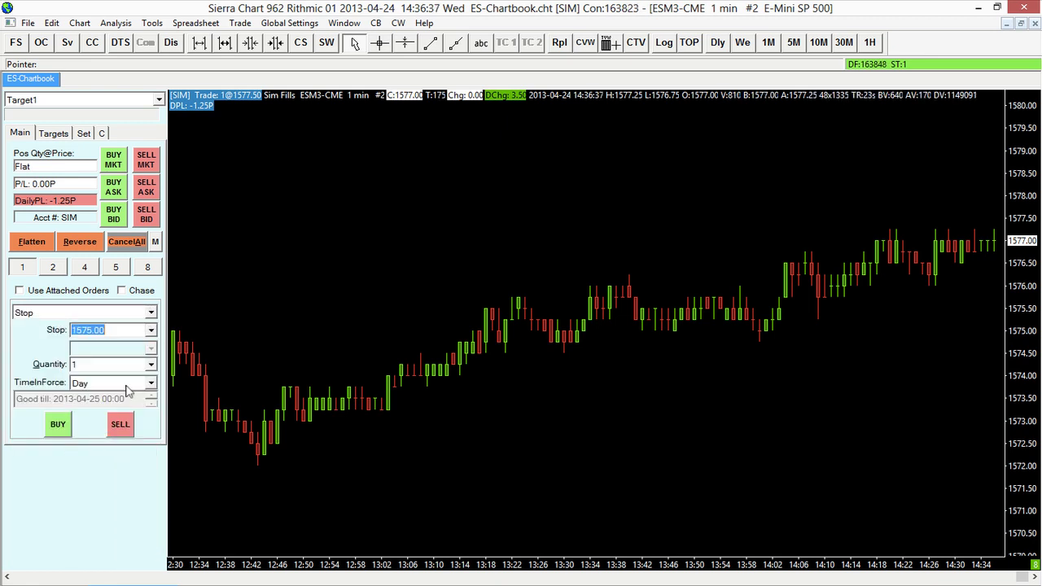
Review the selectable quantities and stop prices for the stop order without changing them
left_click(153, 368)
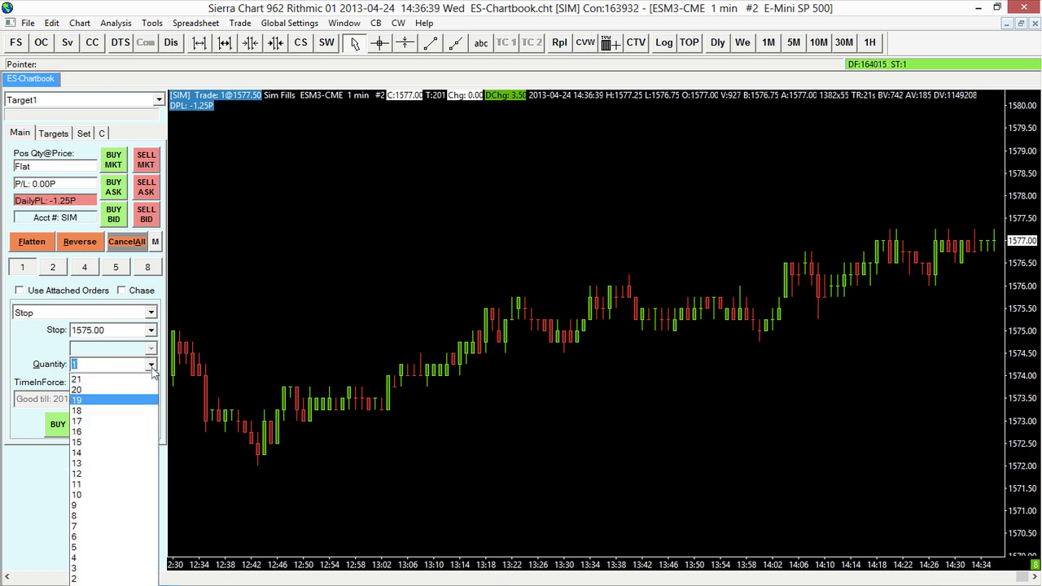
left_click(152, 368)
left_click(151, 330)
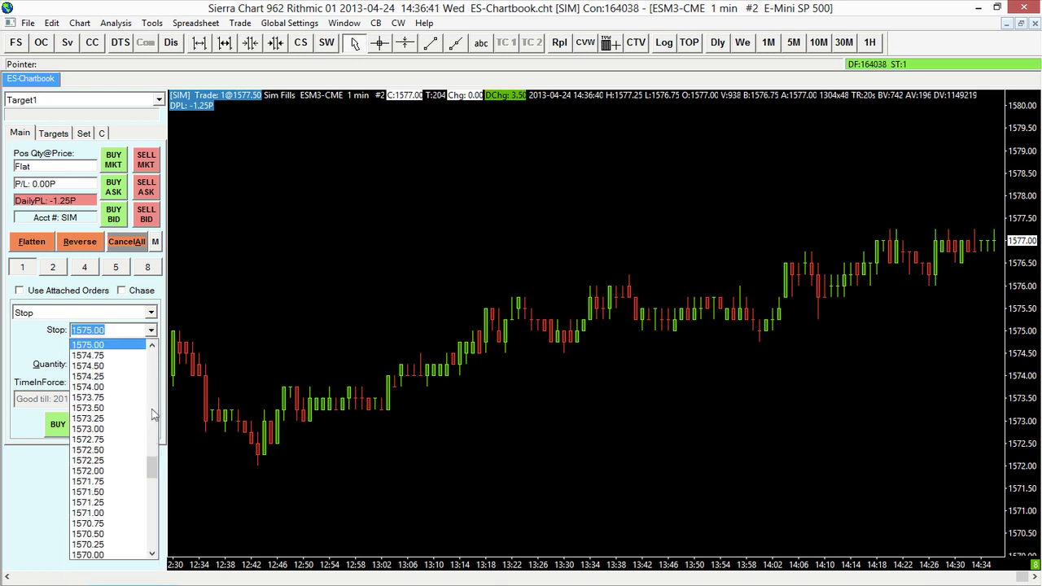
mouse_move(156, 472)
left_mouse_down()
mouse_move(153, 342)
mouse_move(153, 468)
left_mouse_up()
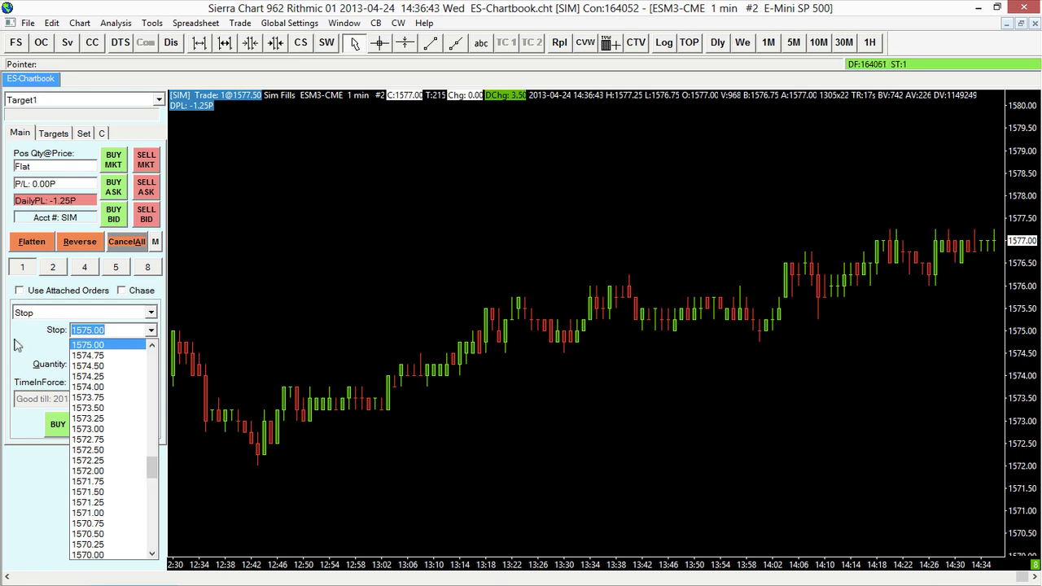
left_click(20, 349)
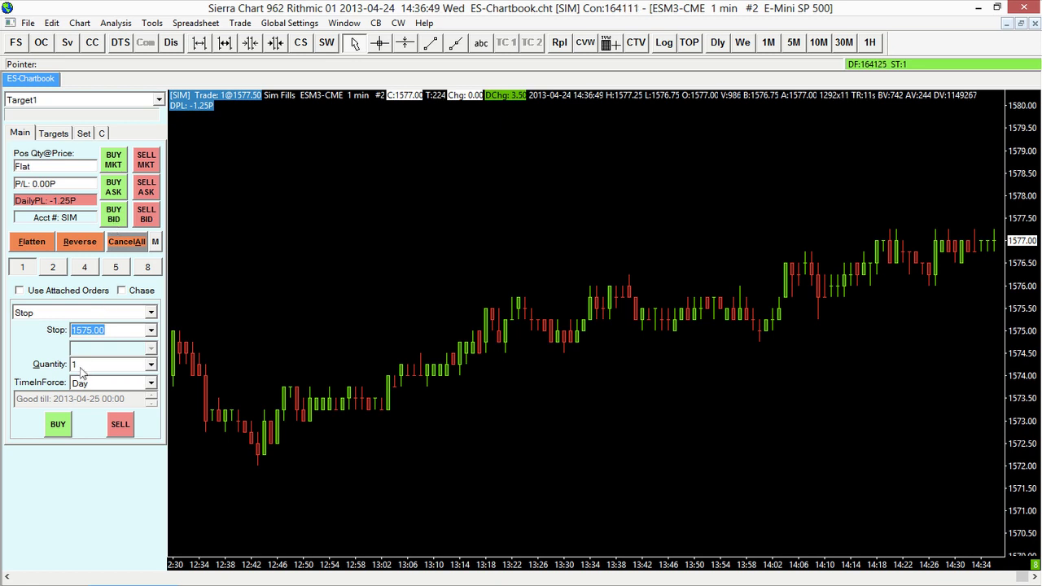
Review the available order types and set the order type back to Market
left_click(150, 312)
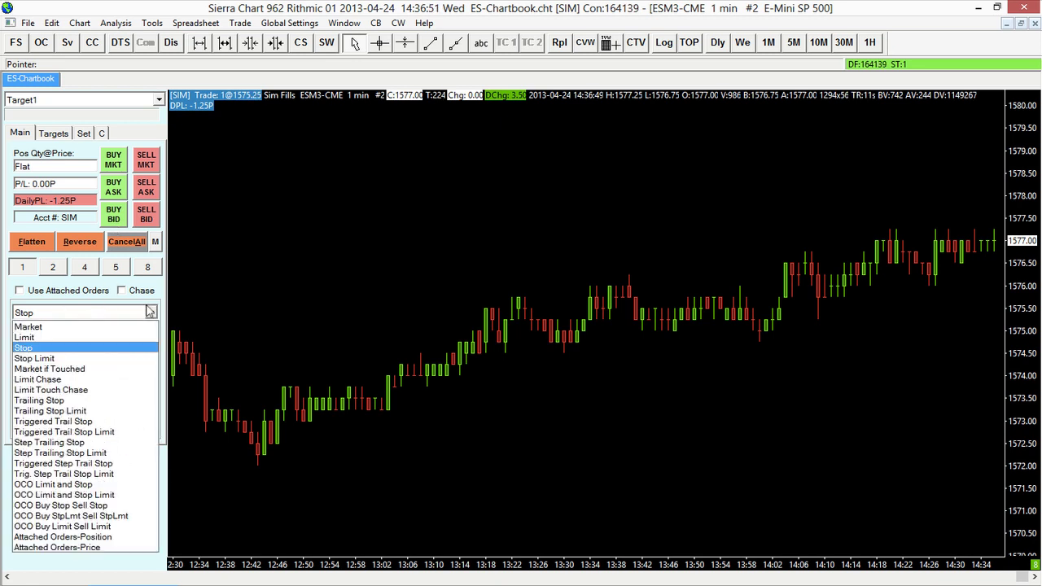
left_click(150, 311)
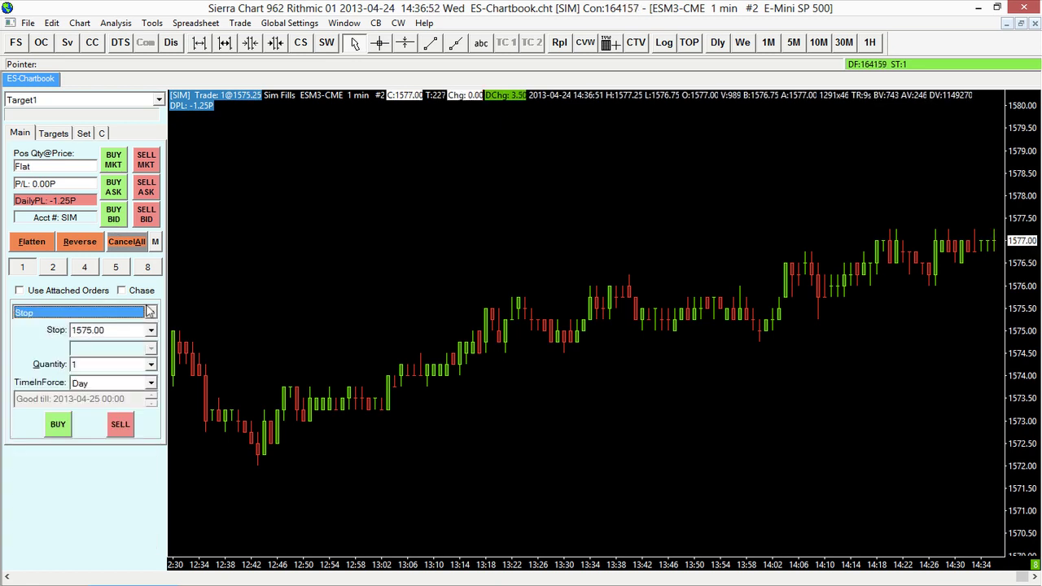
left_click(150, 312)
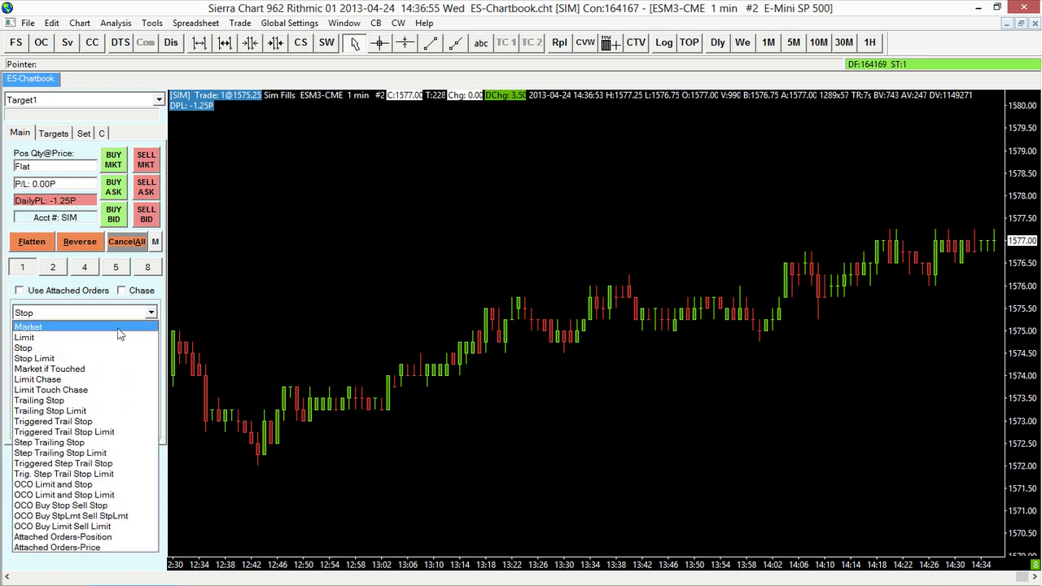
left_click(49, 324)
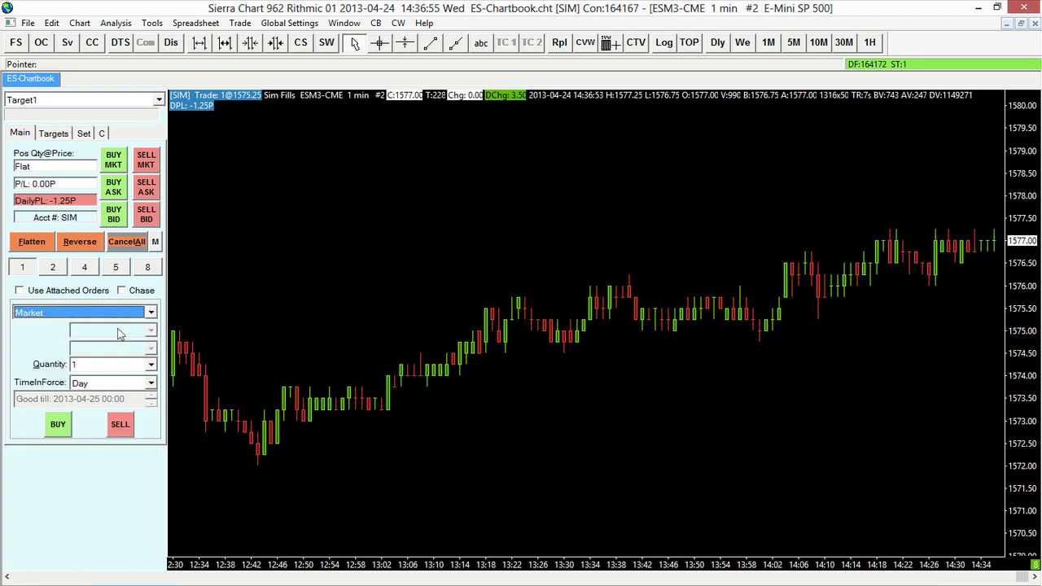
Try the preset order quantities 2, 4 and 8, and return the quantity to 1
left_click(52, 269)
left_click(84, 267)
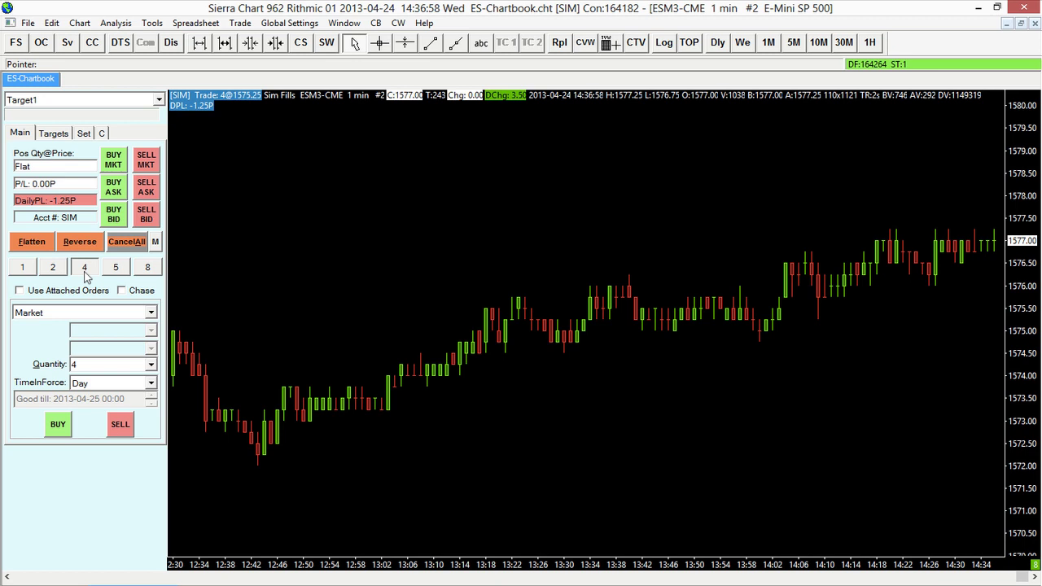
left_click(145, 273)
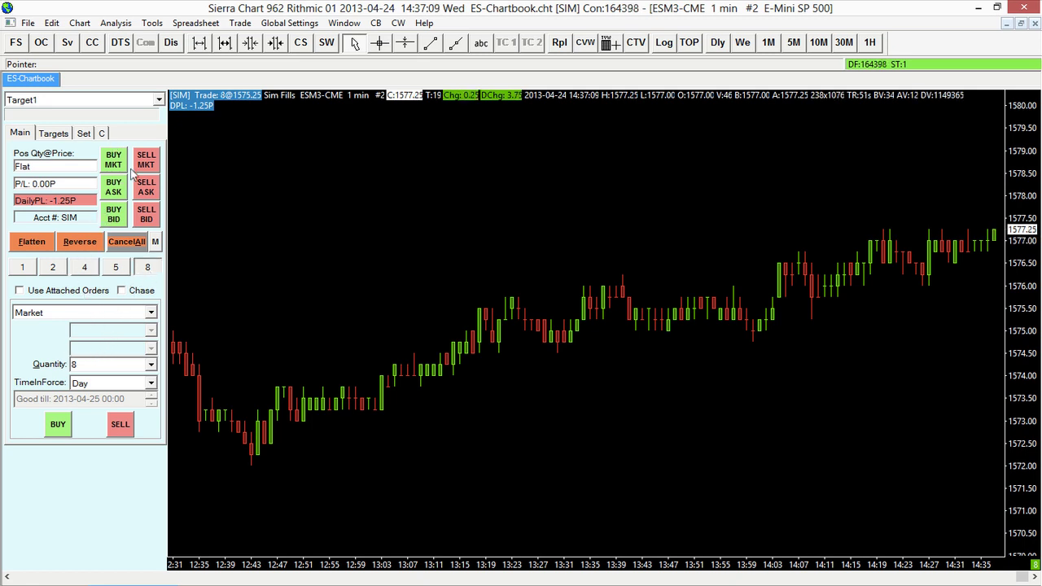
left_click(91, 271)
left_click(30, 274)
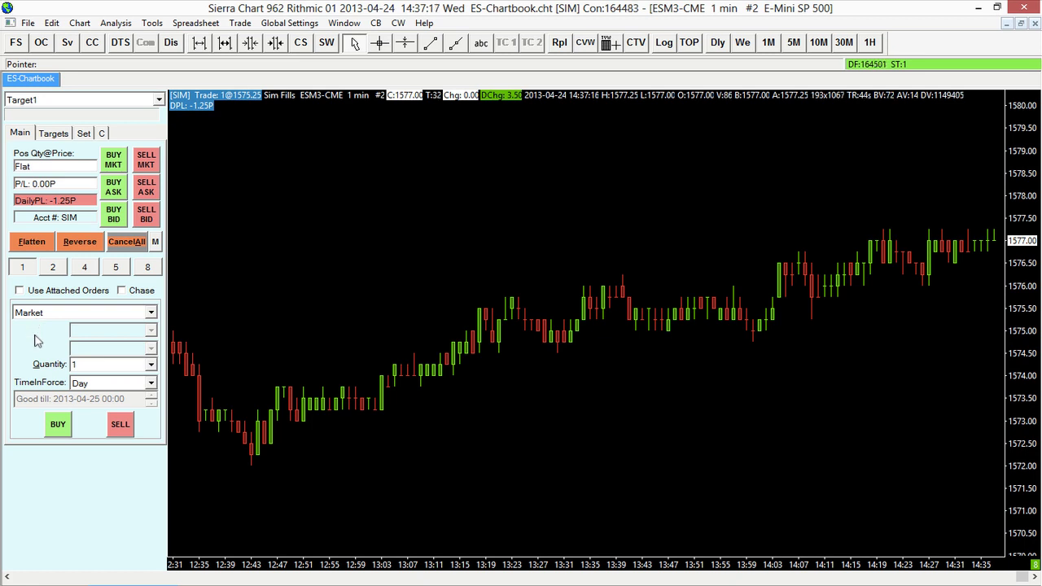
Review the order commands available directly on the price chart without placing an order
right_click(500, 184)
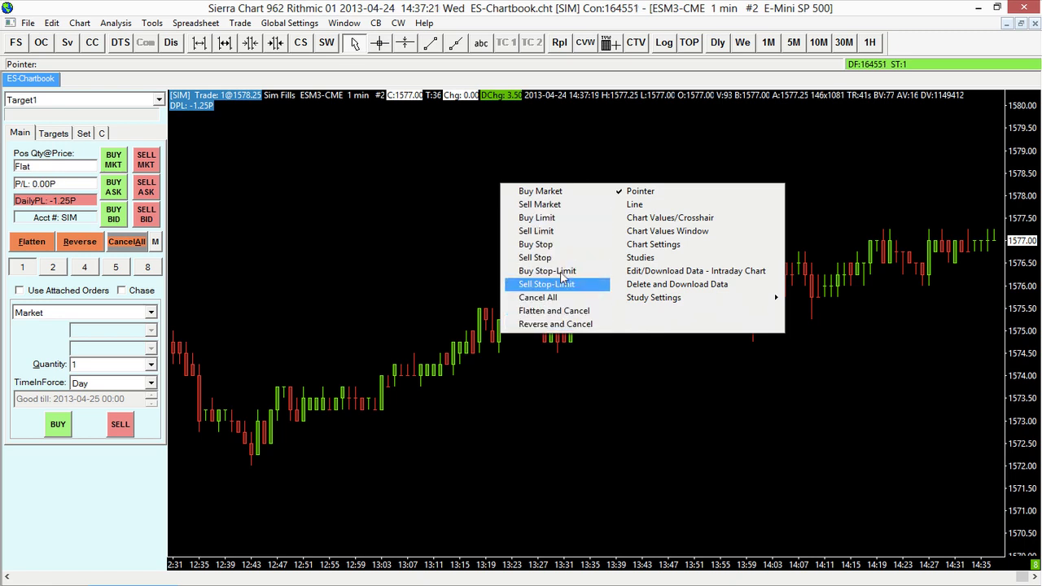
left_click(134, 132)
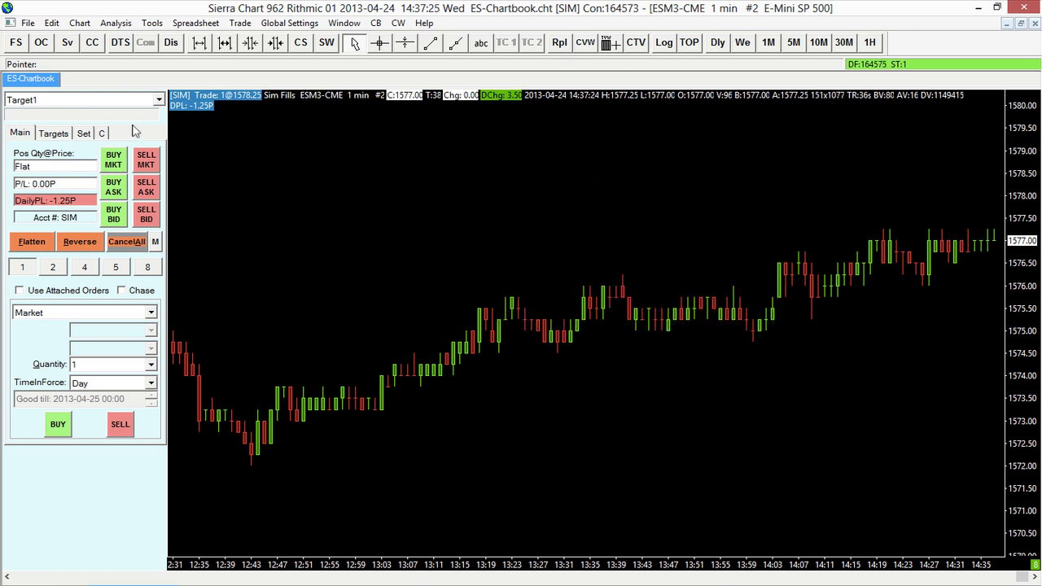
Detach the Trade Window from the ESM3-CME chart and move the floating window to the chart's left side
left_click(247, 25)
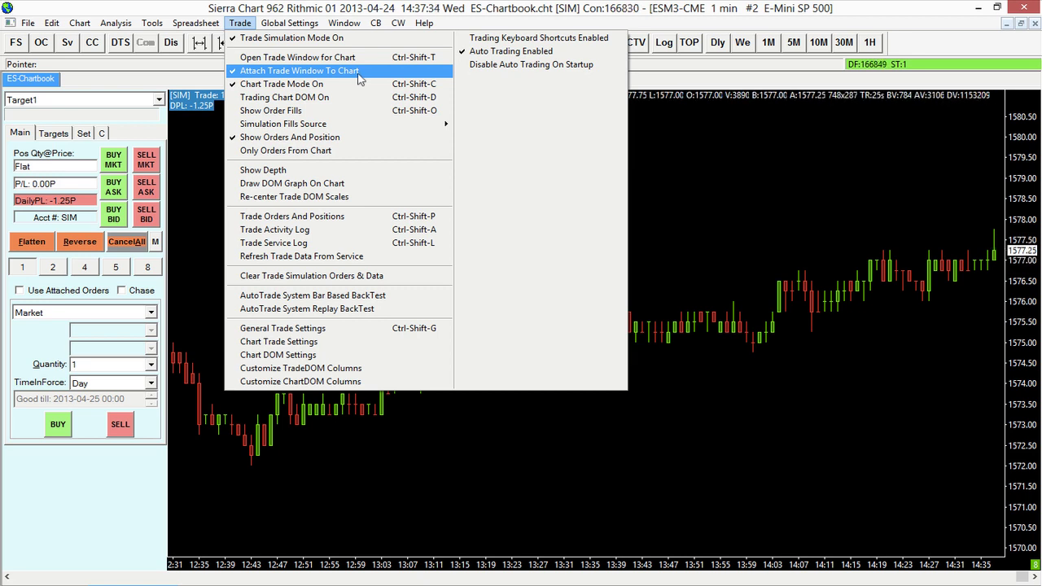
left_click(359, 78)
left_click_drag(214, 148, 94, 139)
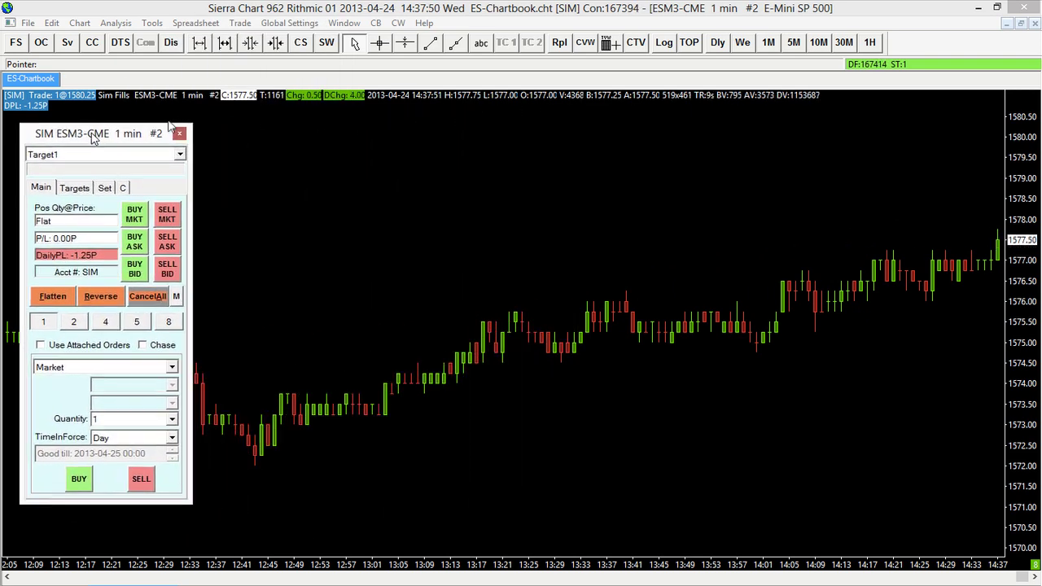